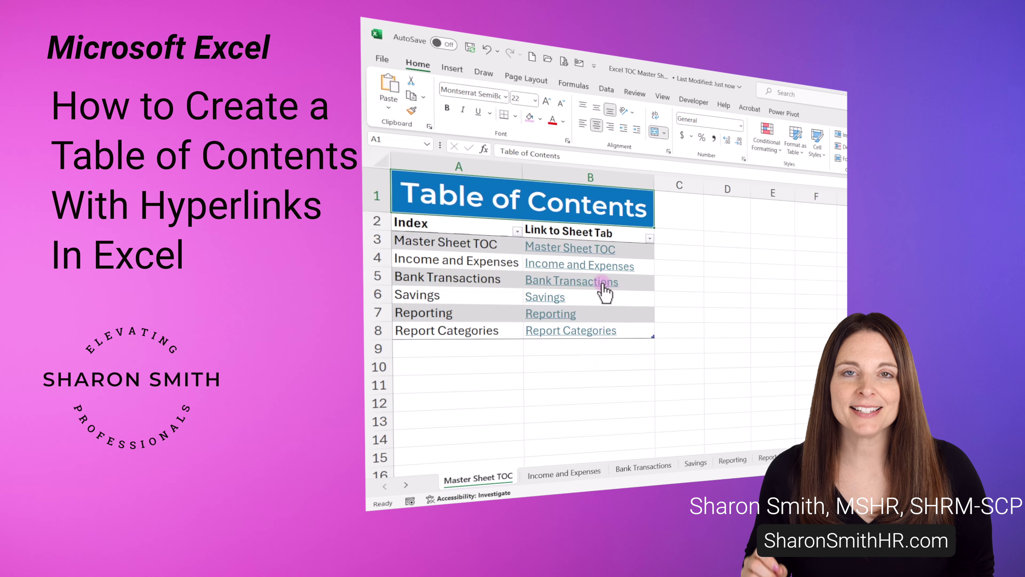
Follow the Bank Transactions link, return through the TOC link, and show the empty Master Sheet TOC sheet
left_click(603, 283)
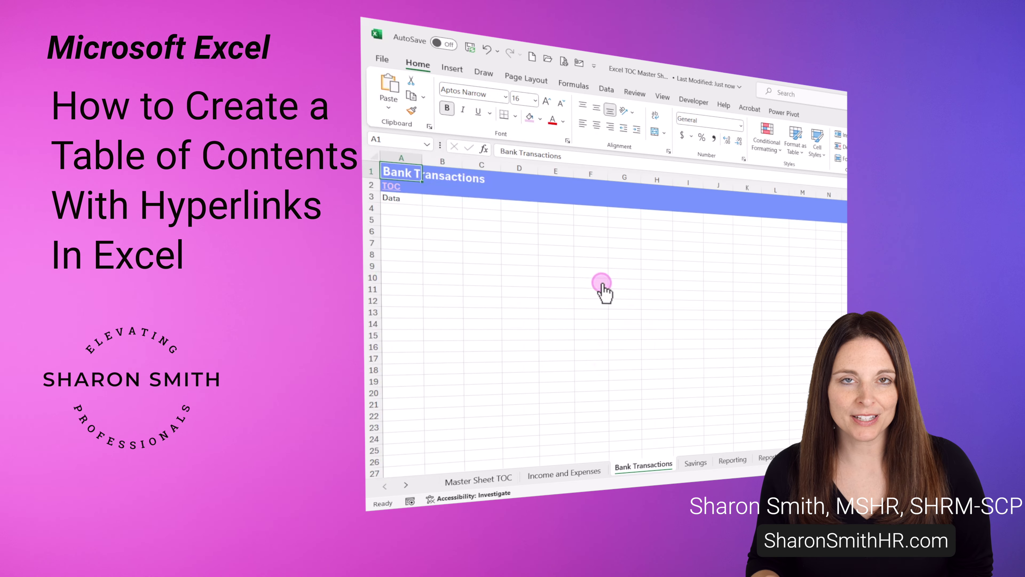
left_click(391, 186)
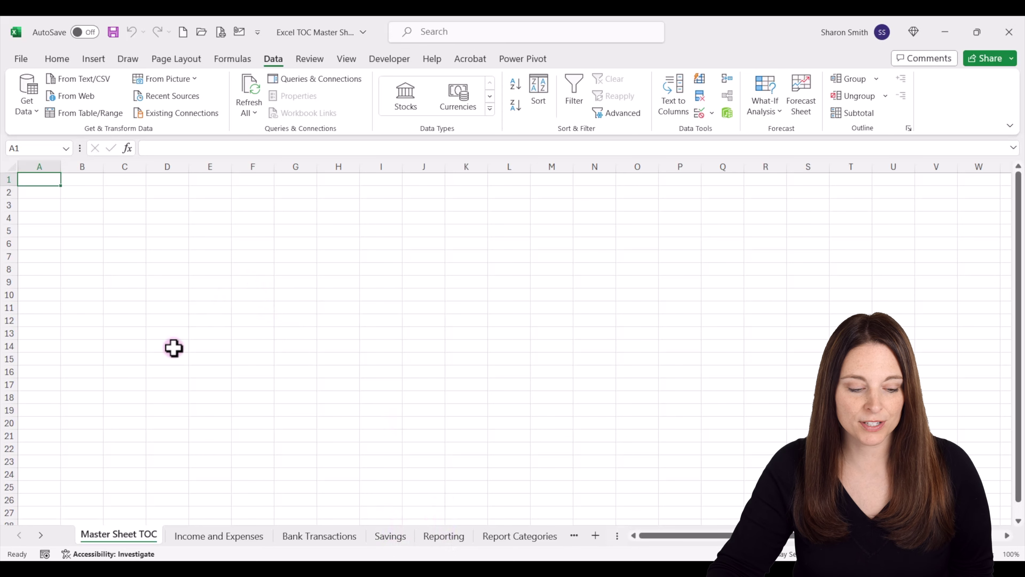
left_click(138, 529)
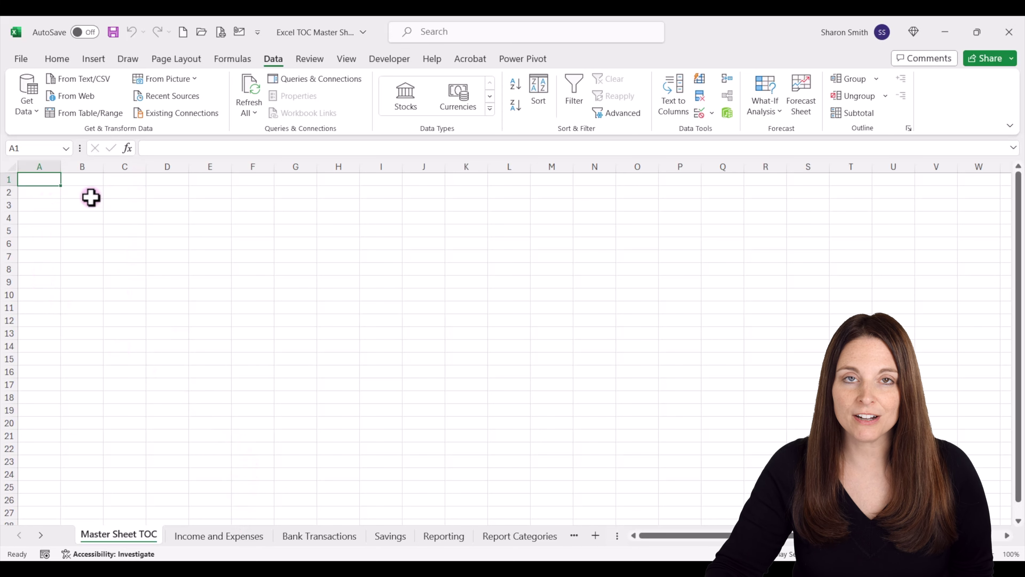
left_click(332, 526)
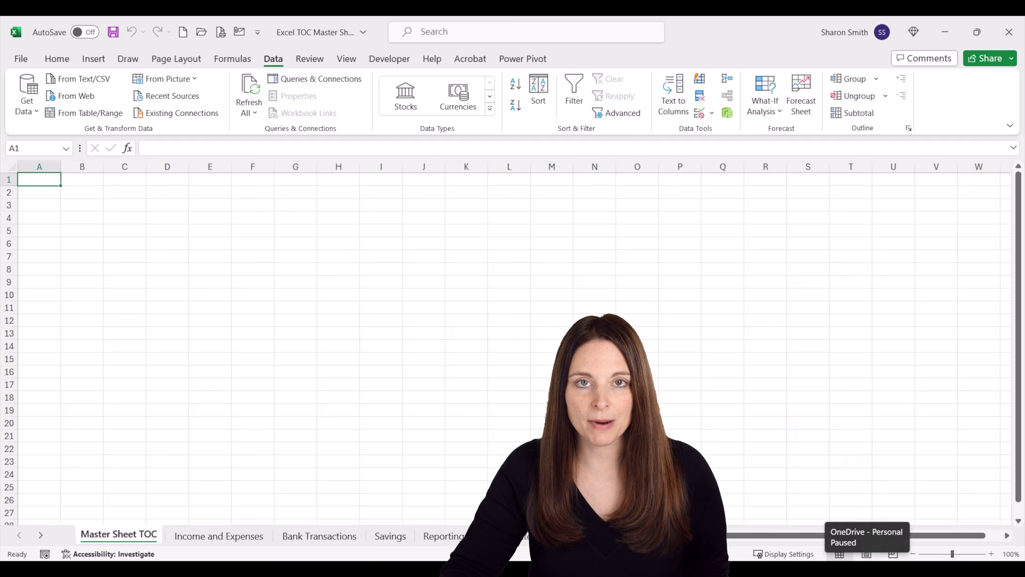
left_click(867, 567)
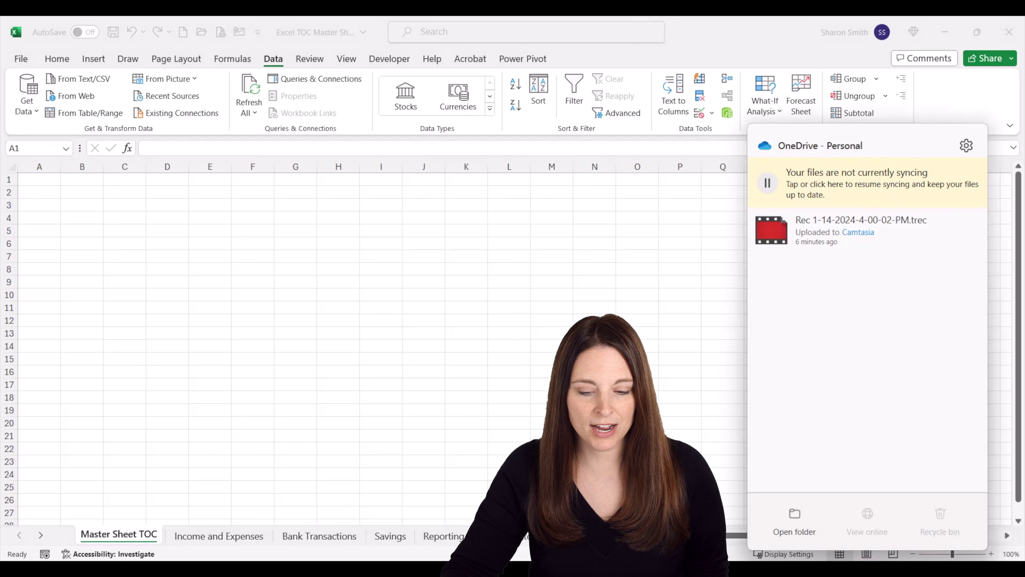
left_click(966, 146)
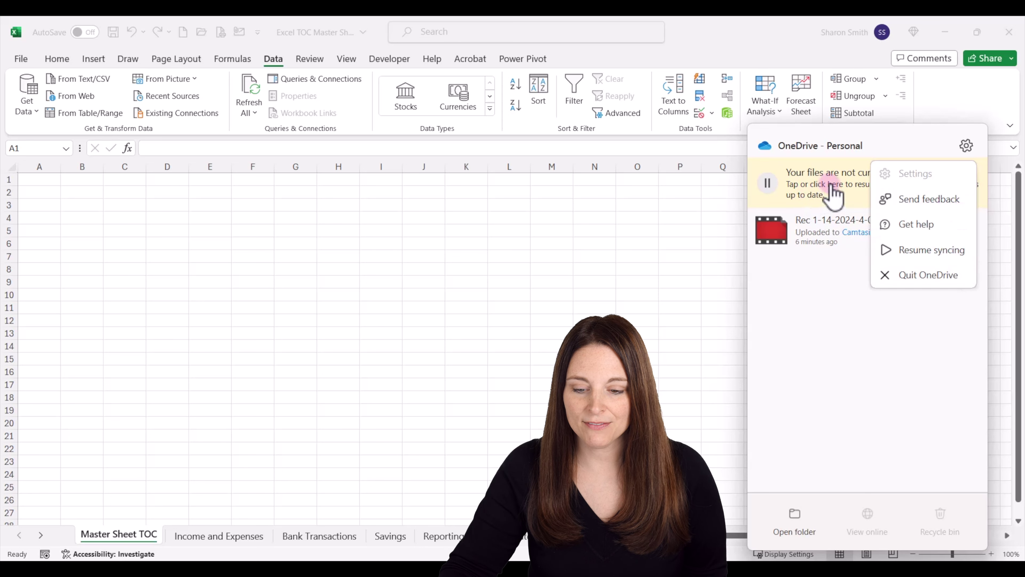
left_click(836, 202)
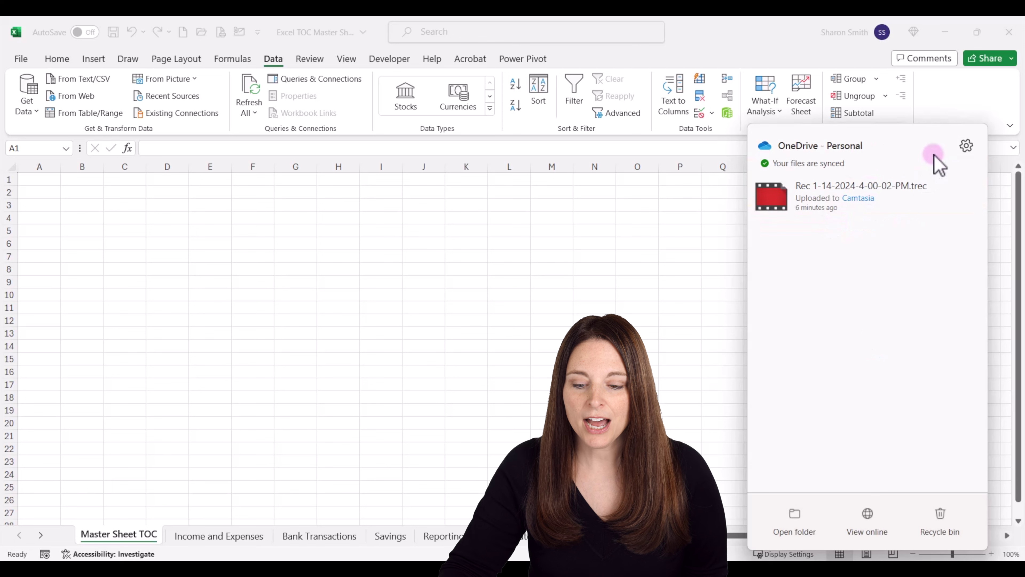
left_click(966, 146)
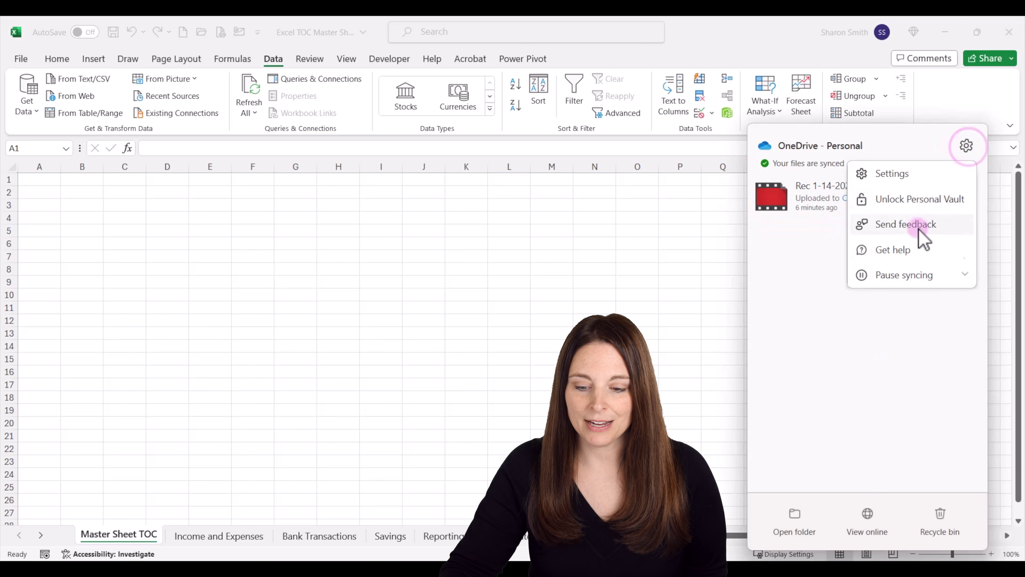
left_click(914, 276)
left_click(912, 302)
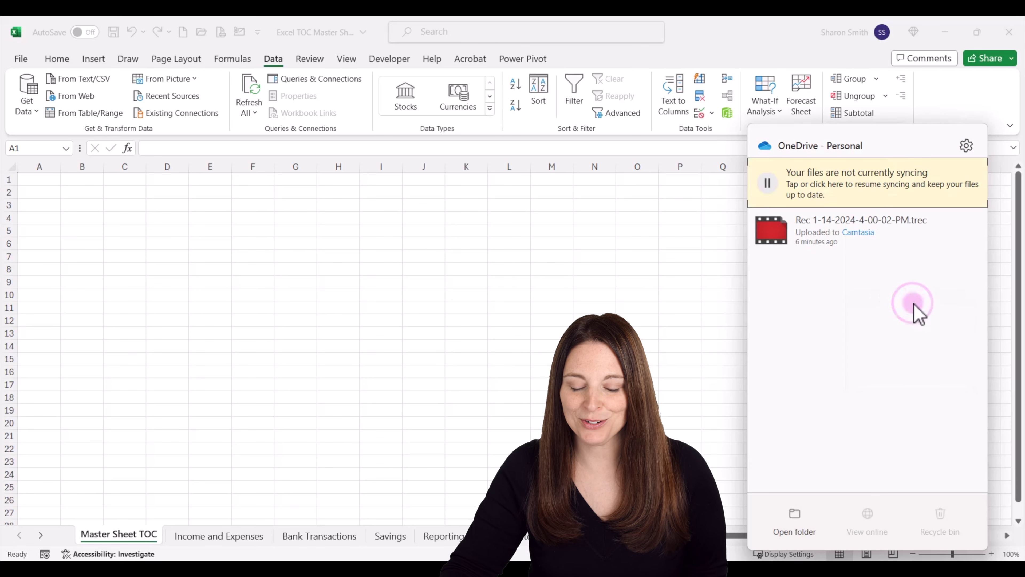
left_click(647, 257)
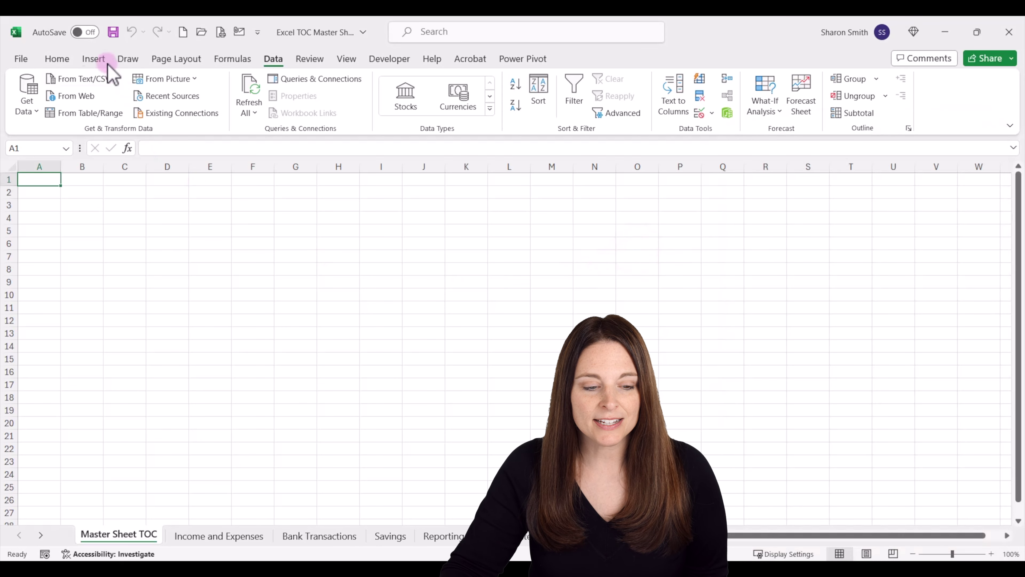
Import the Excel TOC Master Sheet2 workbook from file and send its sheet list to Power Query Editor
left_click(76, 34)
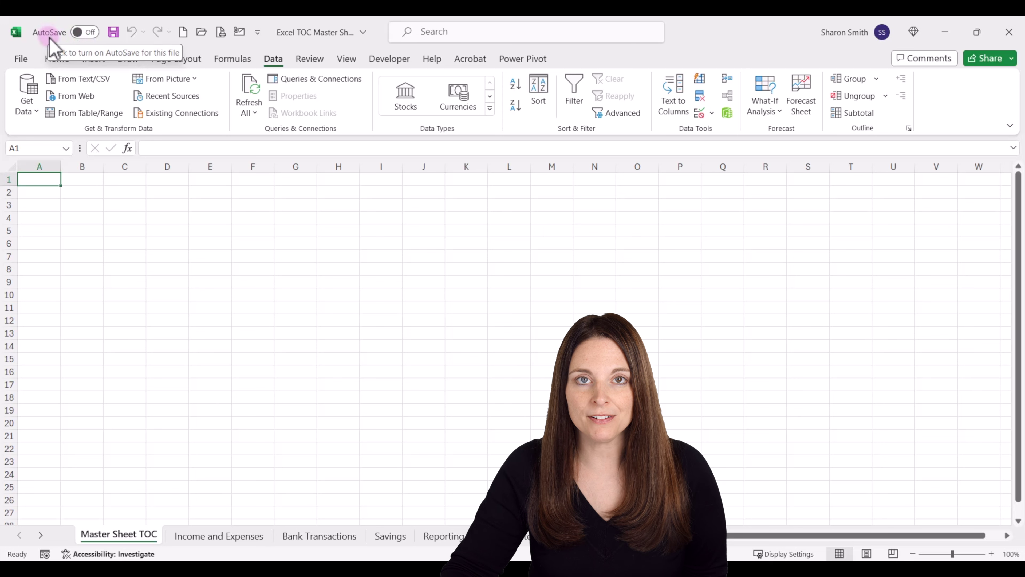
left_click(86, 34)
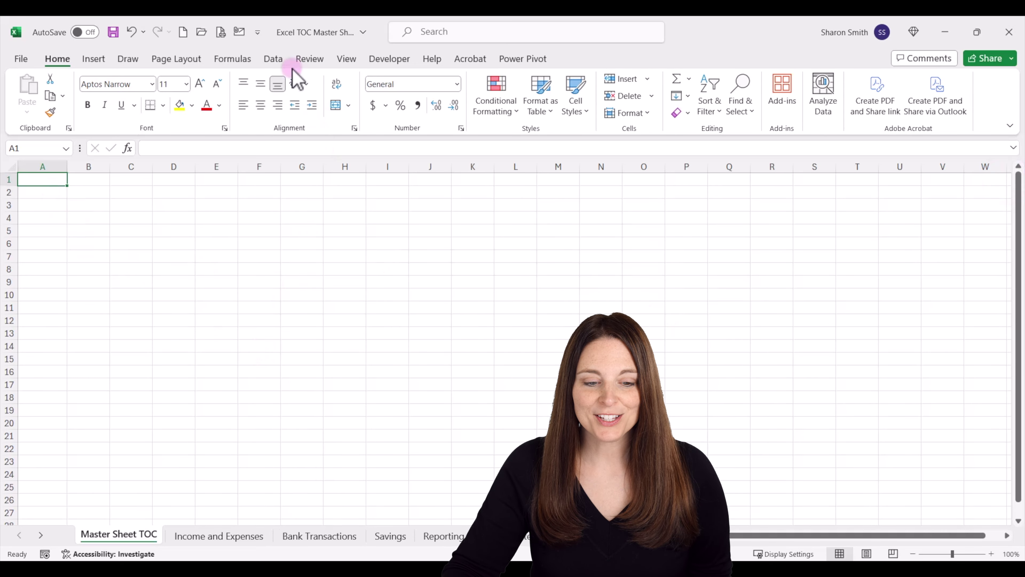
left_click(280, 62)
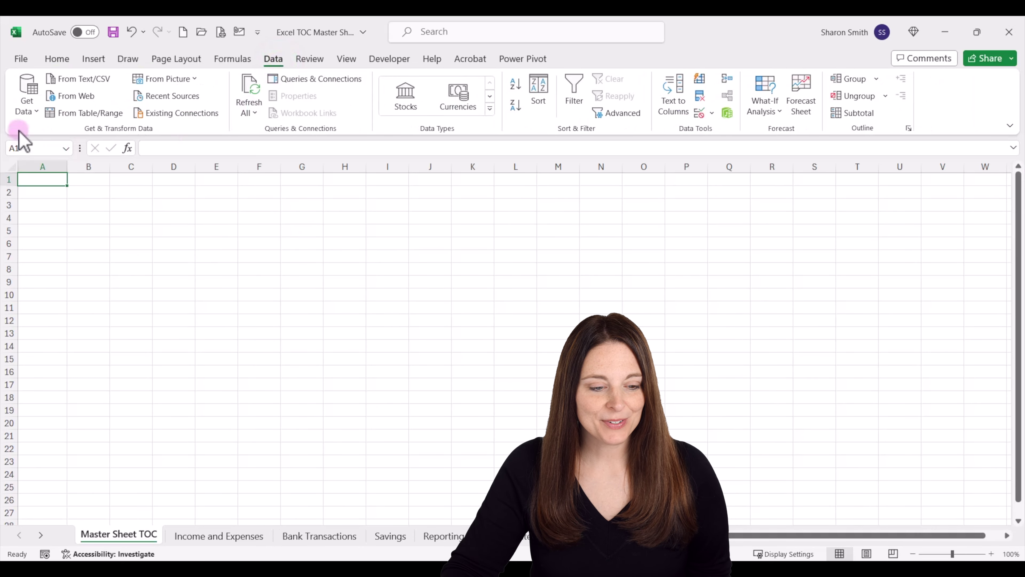
left_click(27, 105)
left_click(69, 133)
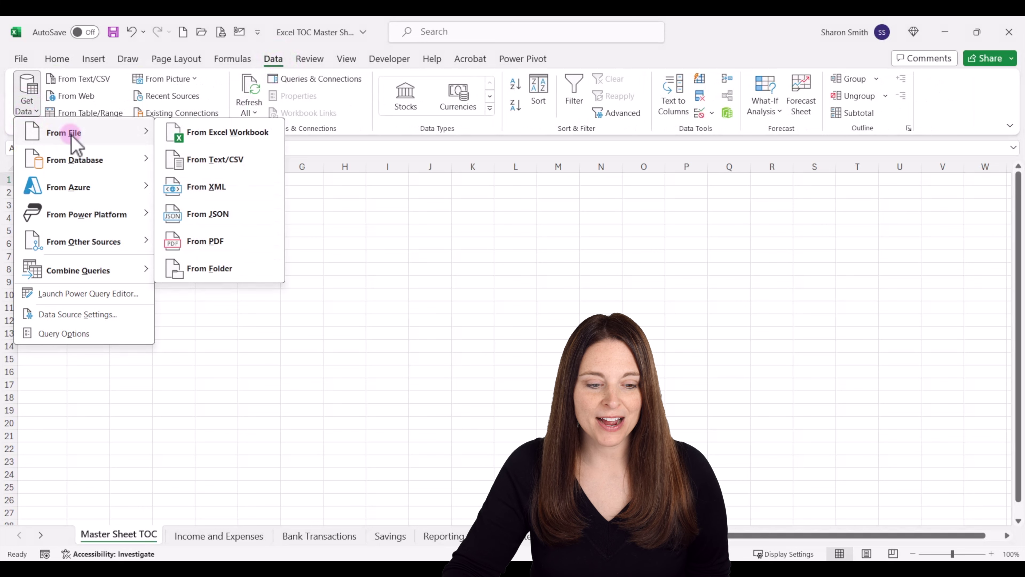
left_click(215, 132)
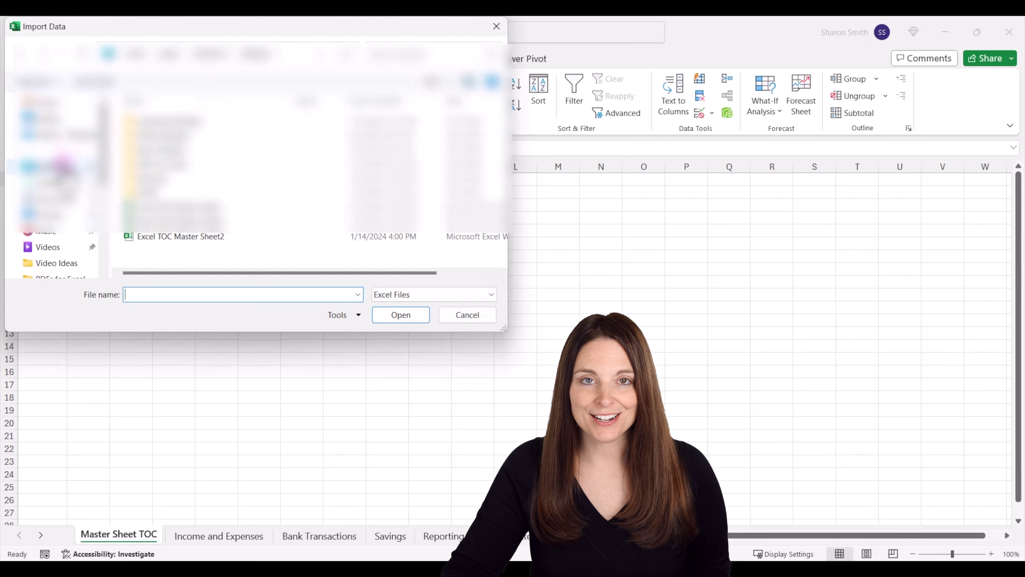
left_click(61, 166)
left_click(205, 237)
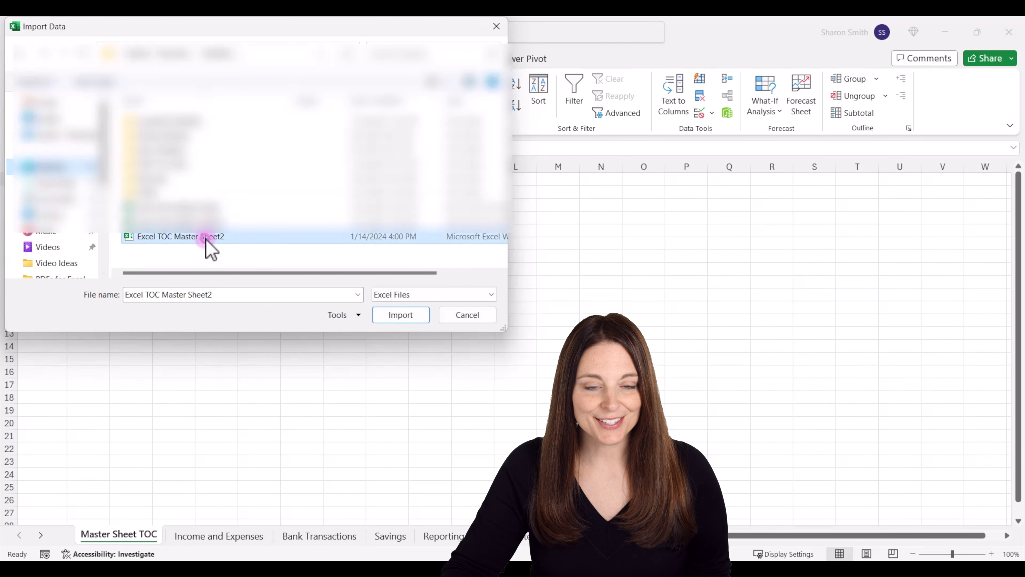
left_click(402, 315)
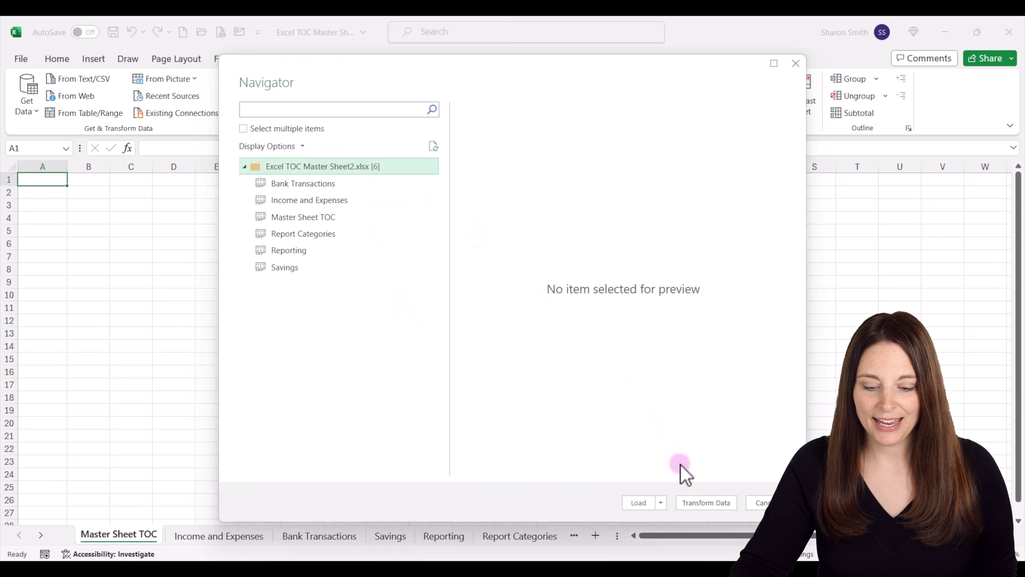
left_click(706, 503)
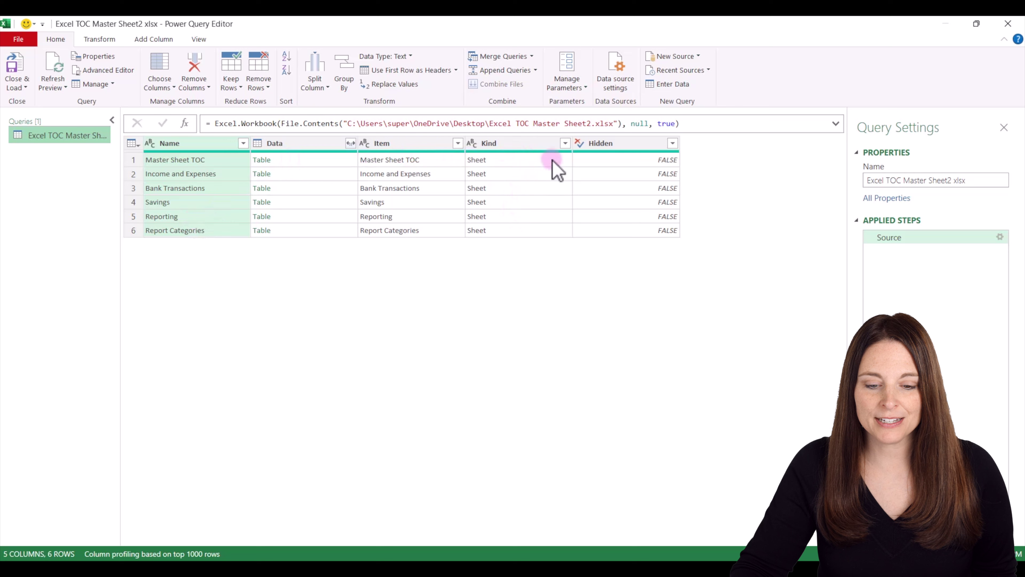
Filter Kind to Sheet, remove all columns except Name, and rename Name to Index
left_click(565, 144)
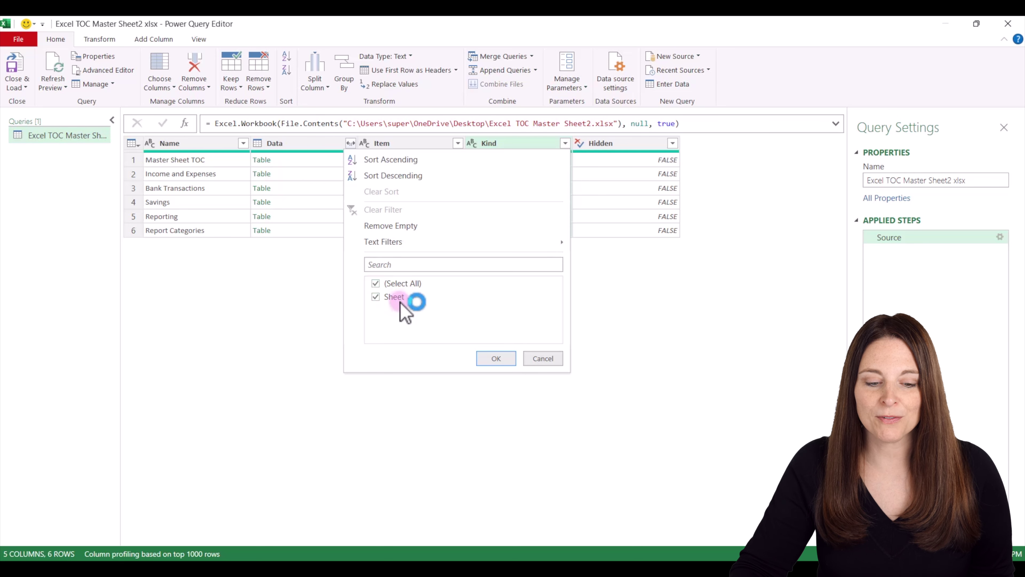
left_click(497, 357)
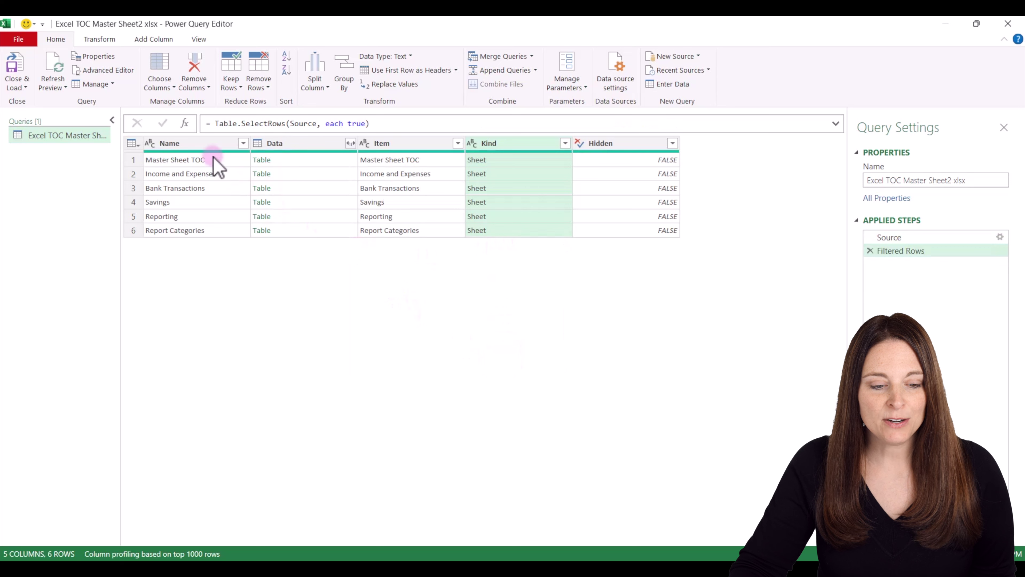
left_click(203, 144)
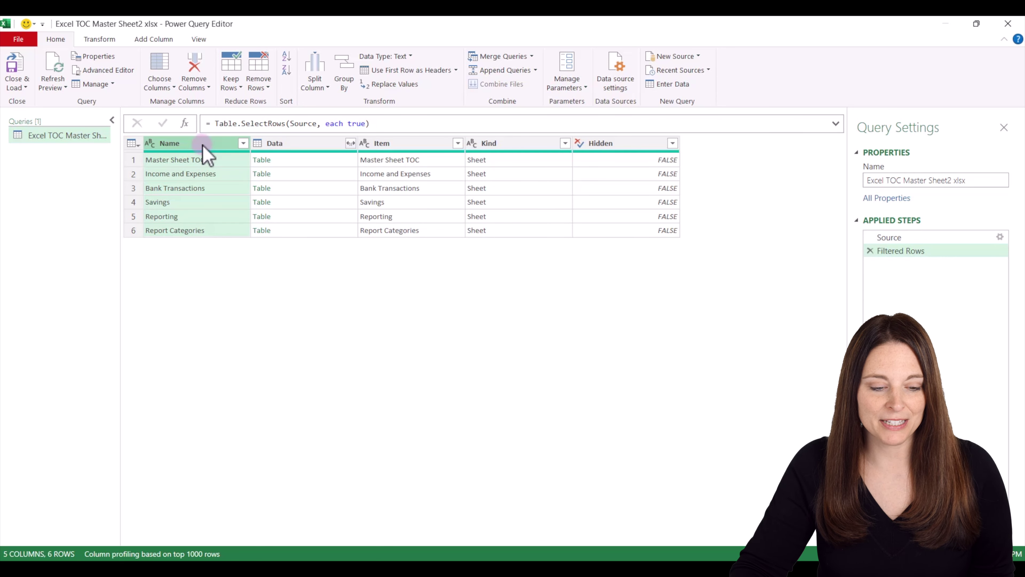
right_click(203, 147)
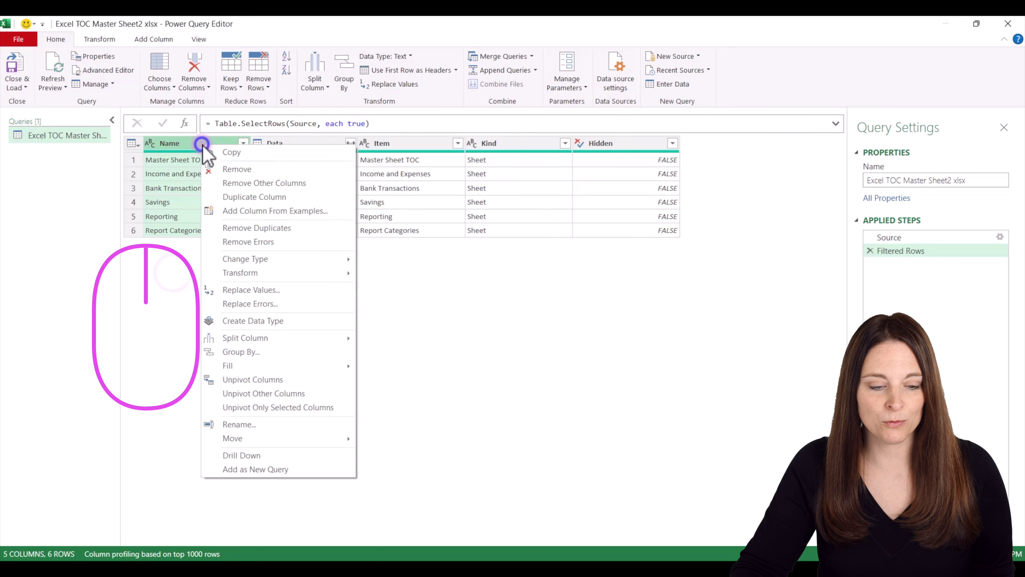
left_click(300, 184)
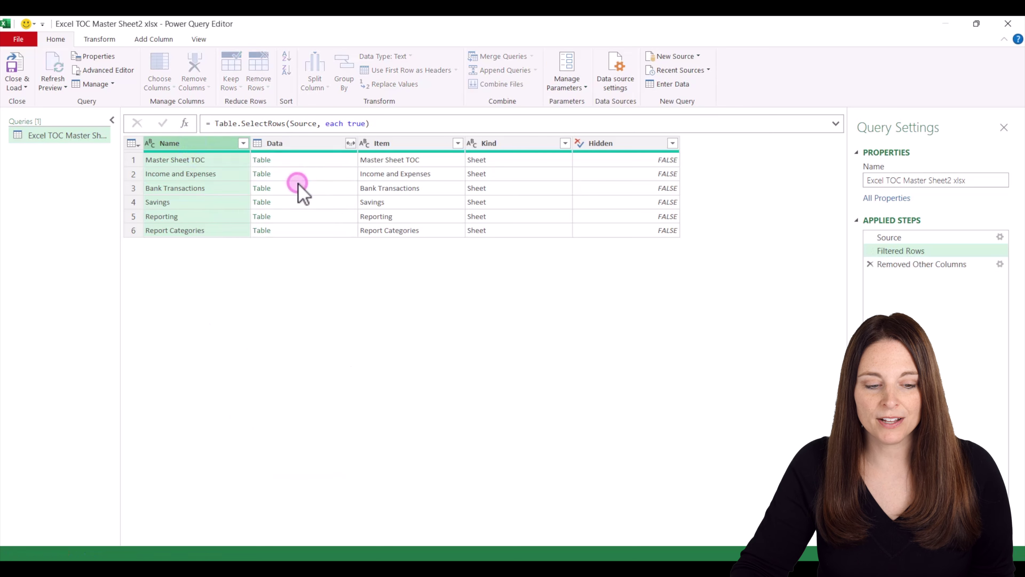
double_click(181, 144)
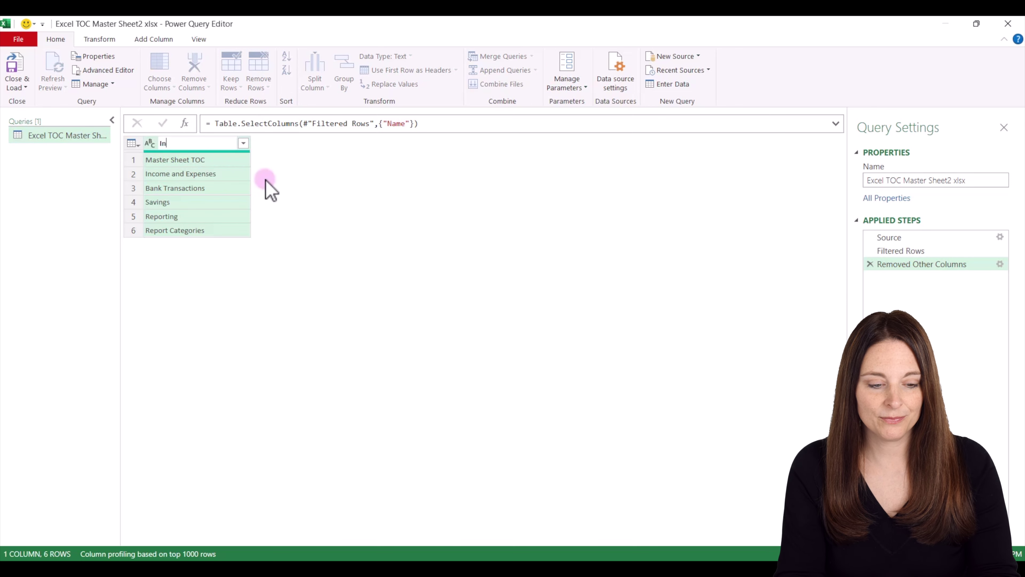
key("Return")
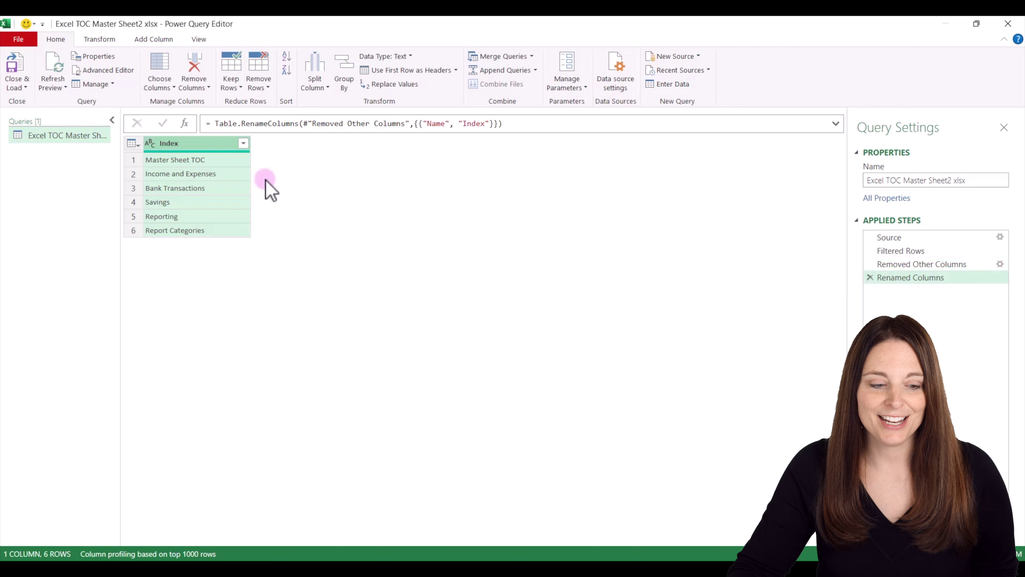
Close and load the query as a table at A1 of the Master Sheet TOC worksheet
left_click(20, 88)
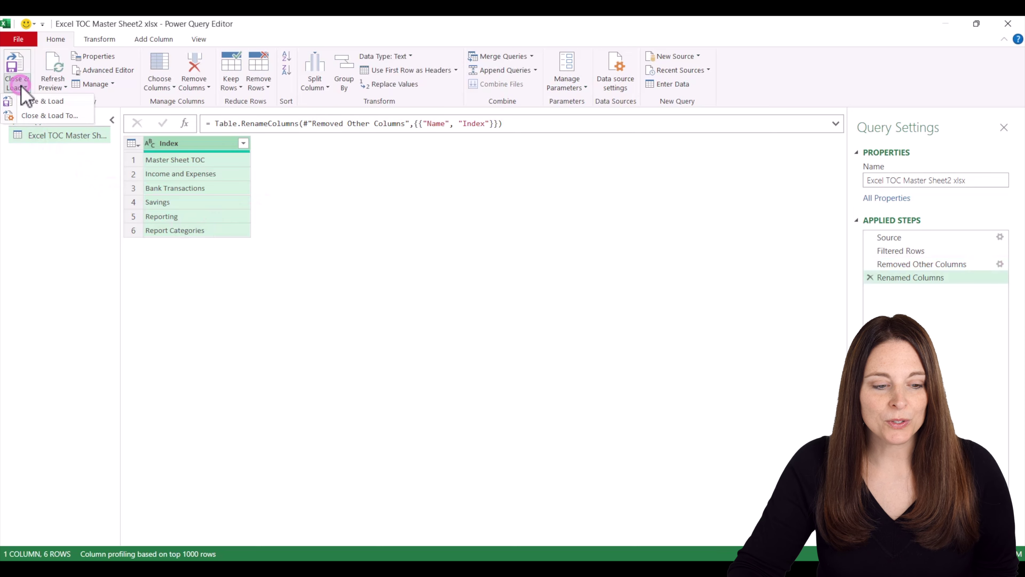
left_click(54, 115)
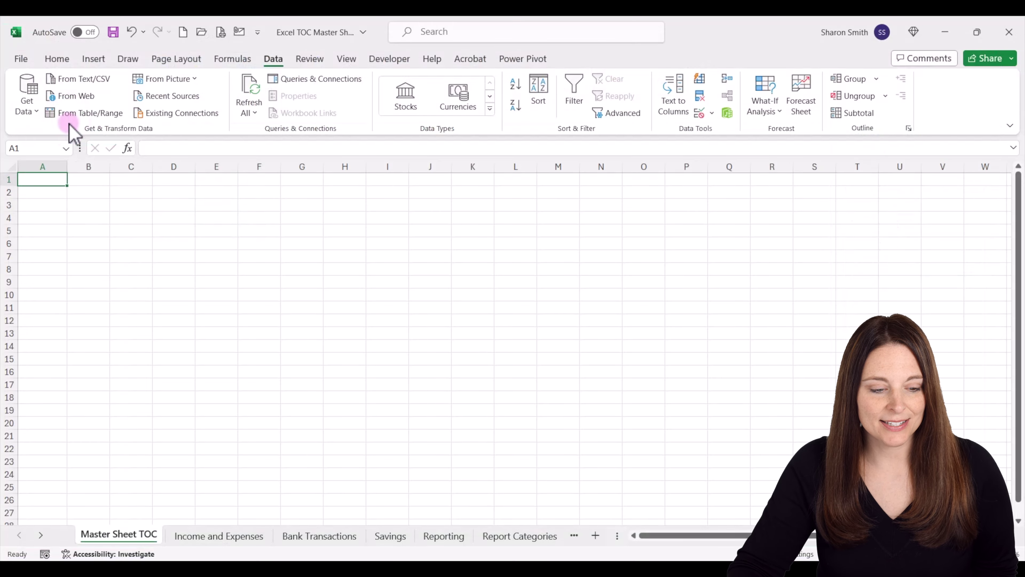
left_click(406, 333)
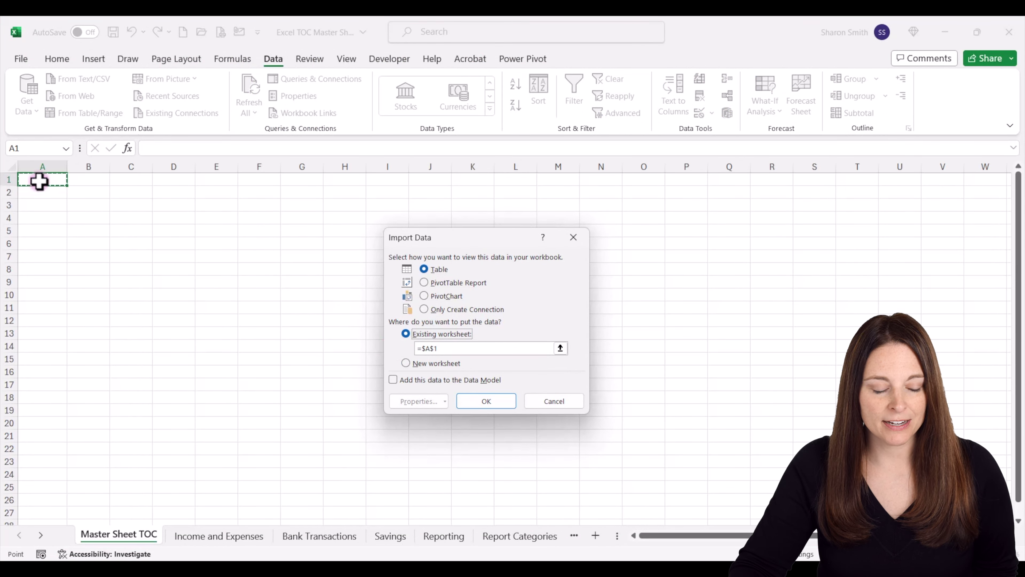
left_click(488, 402)
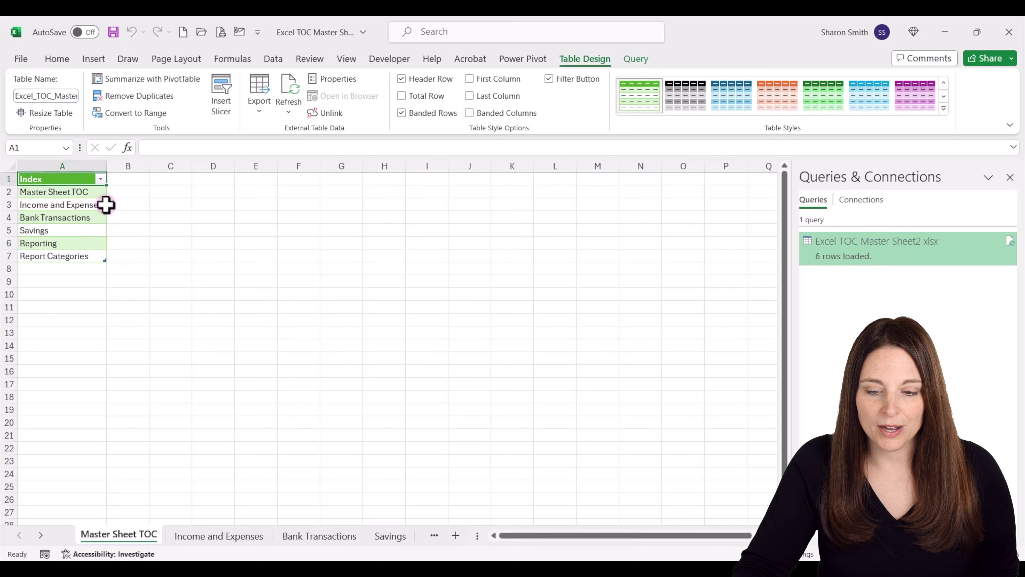
Apply the White, Table Style Light 1 style to the Index table
left_click(944, 83)
left_click(944, 84)
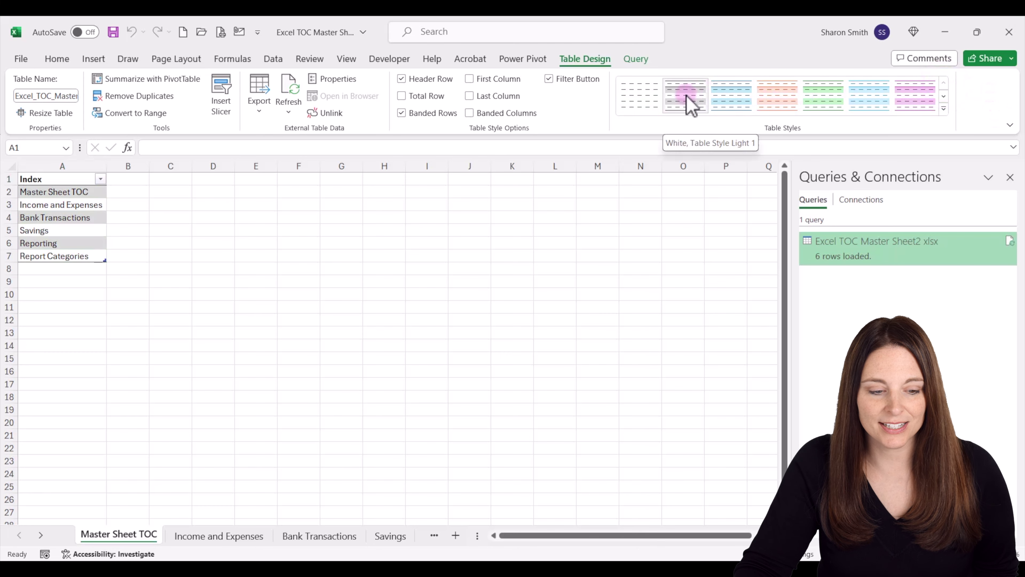
left_click(690, 105)
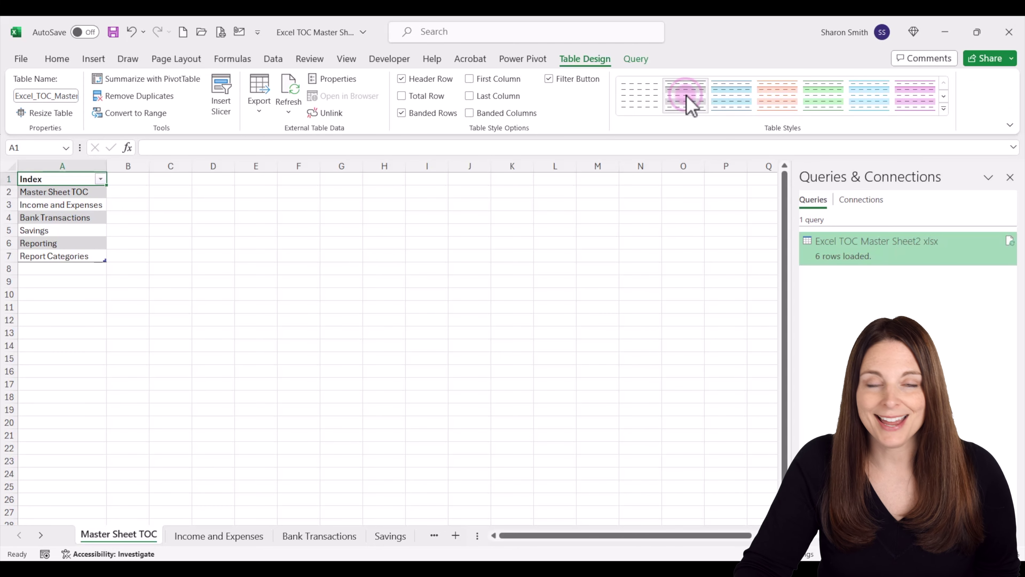
left_click(133, 178)
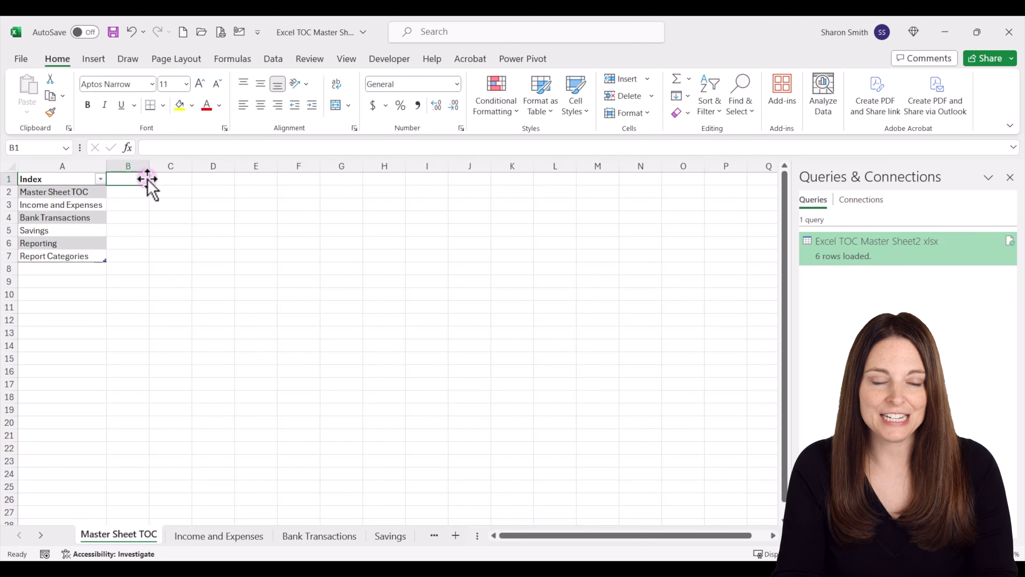
Enter the heading 'Link to Sheet Tab' in B1 and widen column B to fit it
type("Link to")
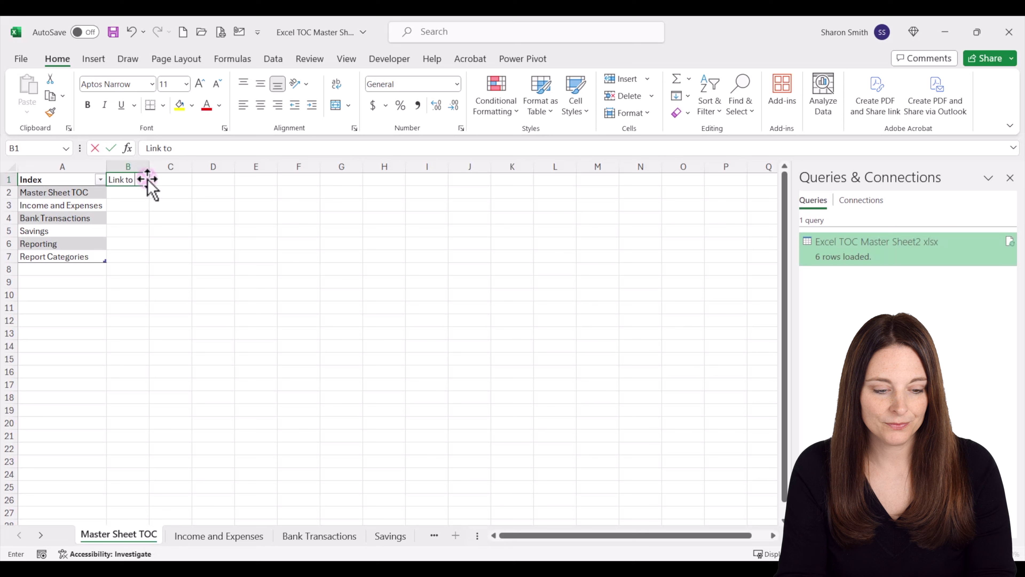
type(" Sheet Tab")
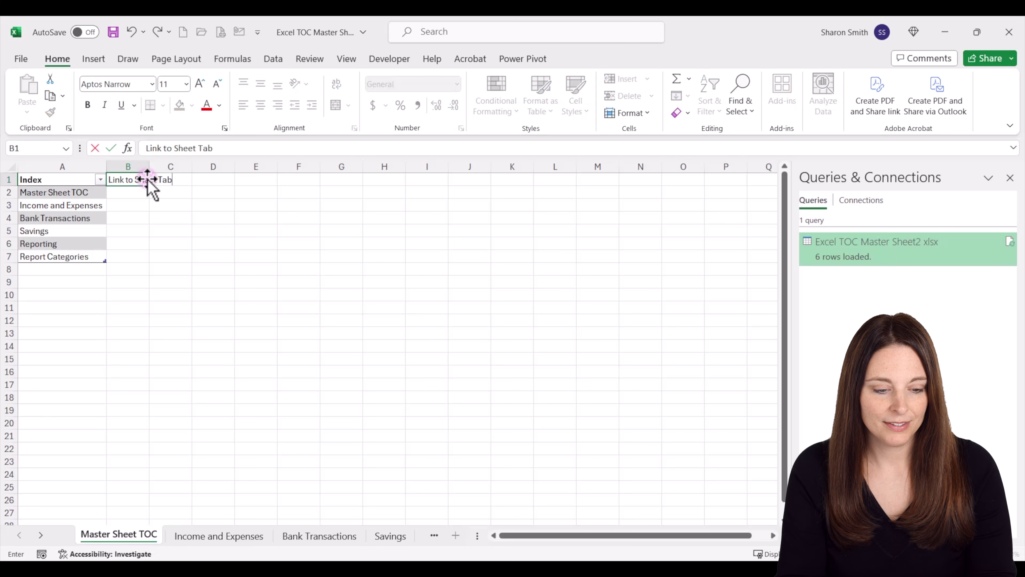
key("Return")
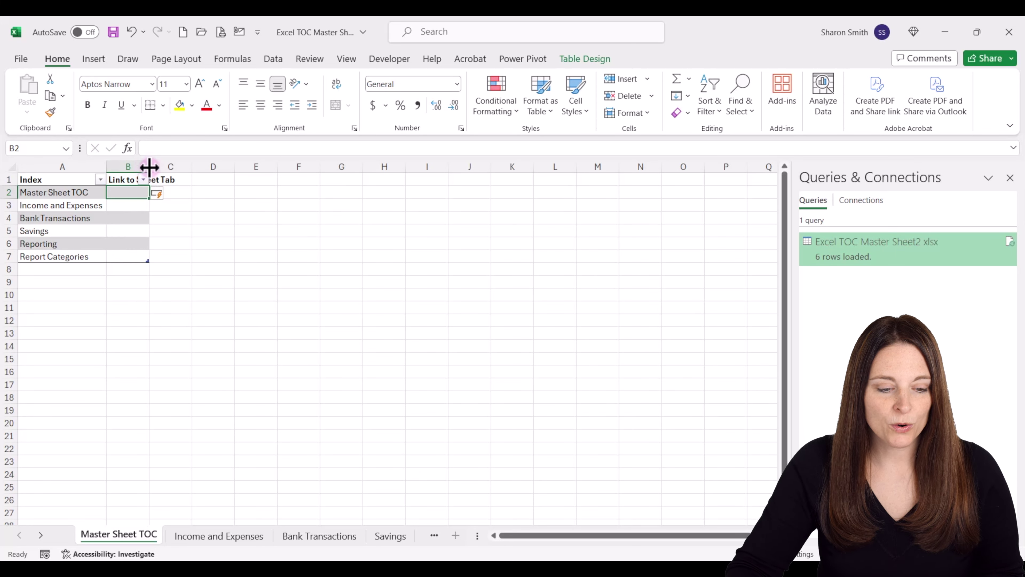
left_click_drag(149, 167, 225, 169)
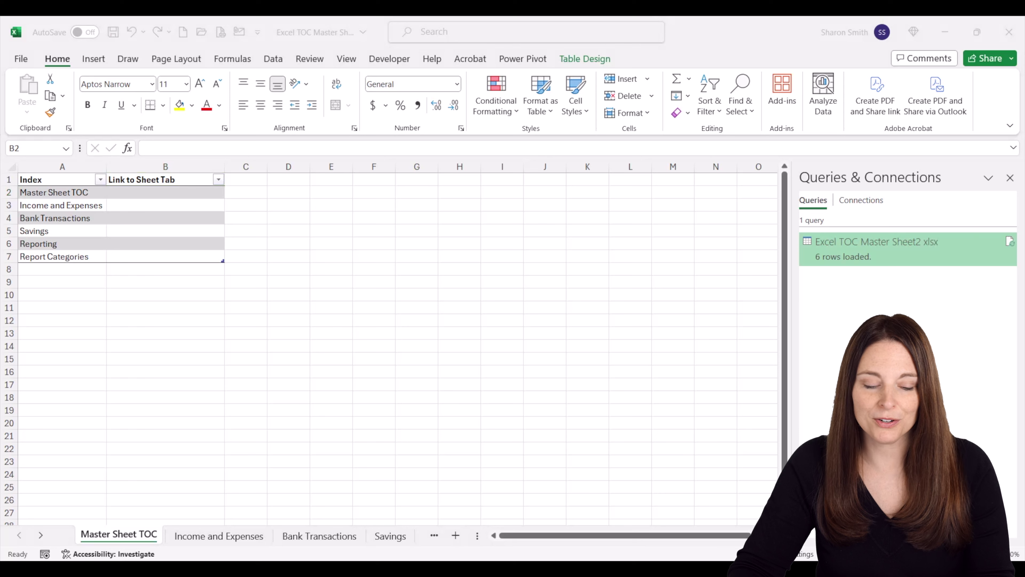
double_click(151, 193)
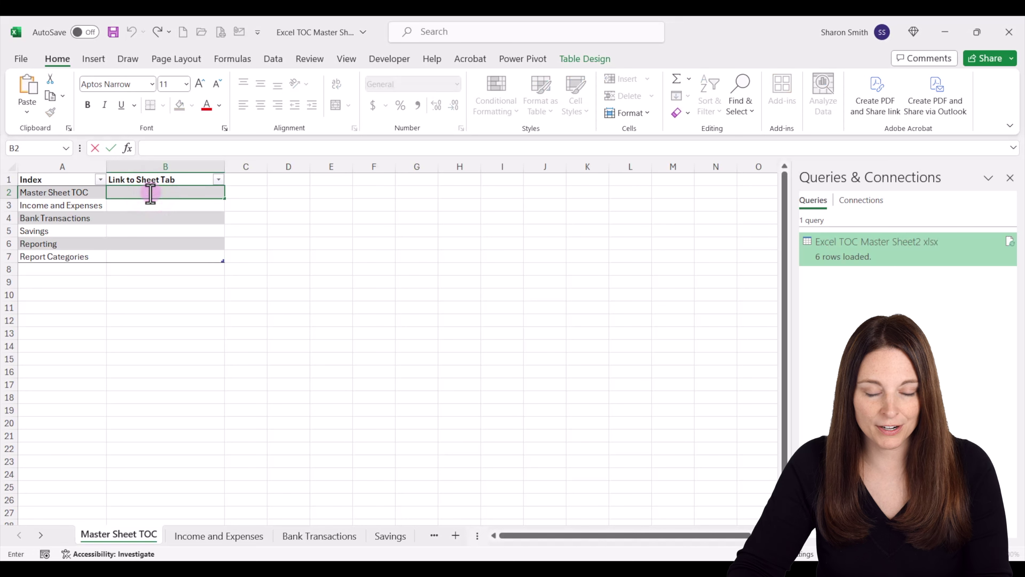
key("ctrl+v")
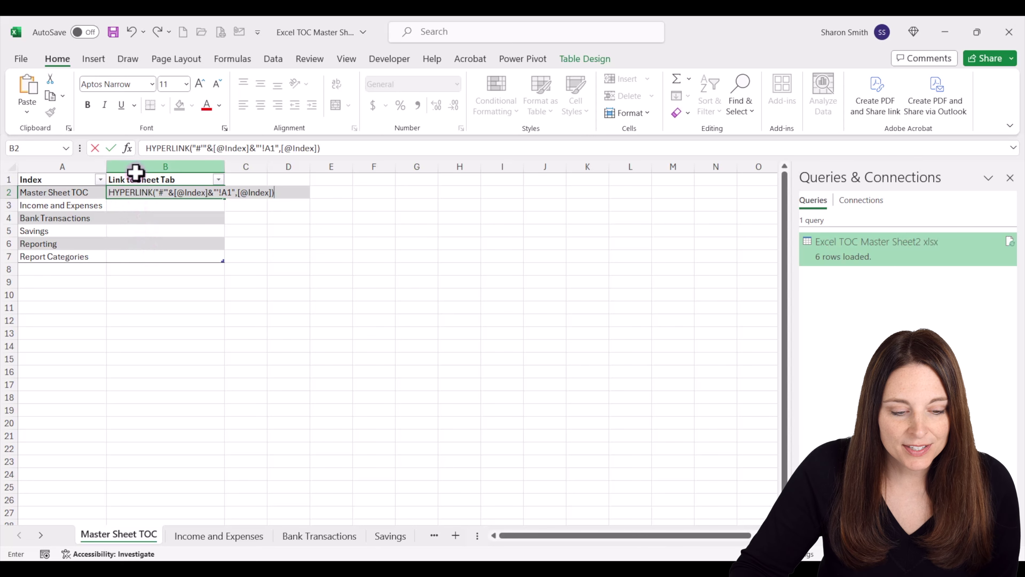
left_click(145, 147)
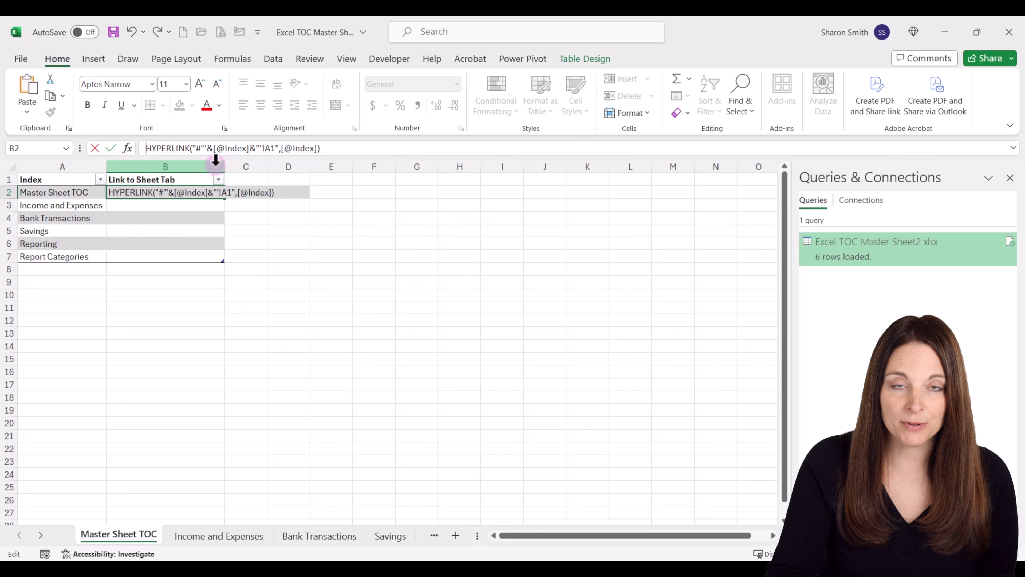
type("=")
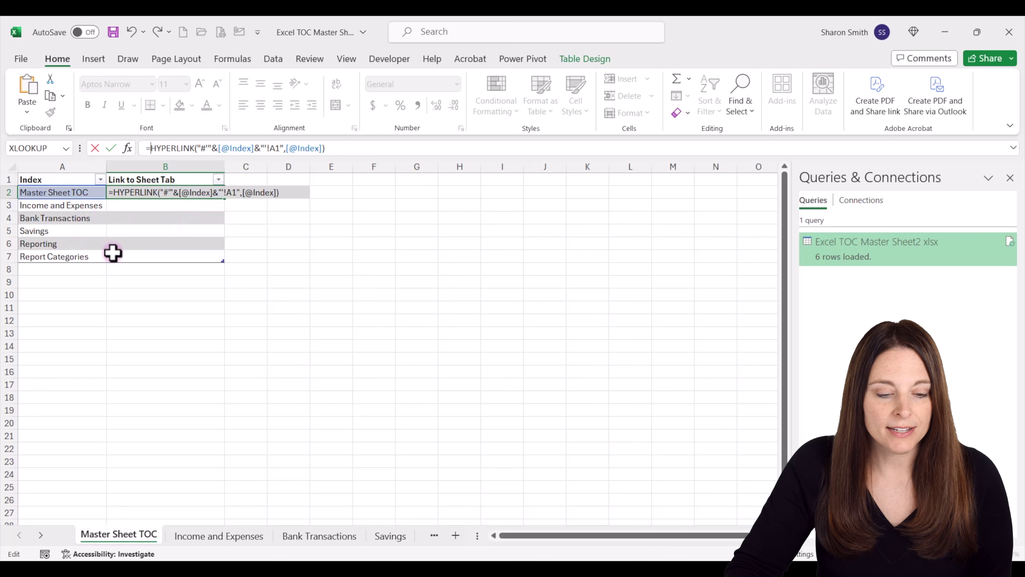
left_click(334, 148)
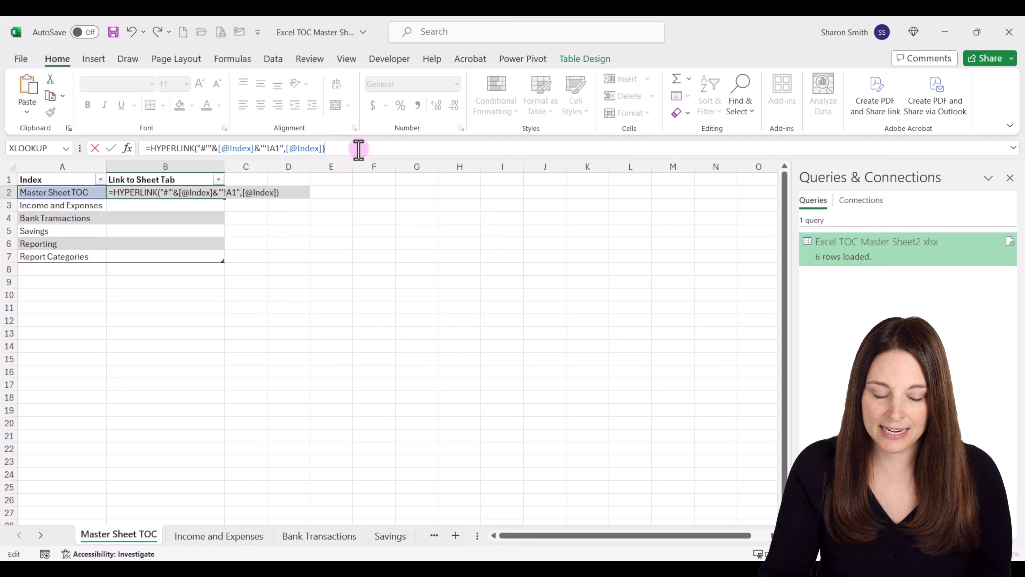
key("Return")
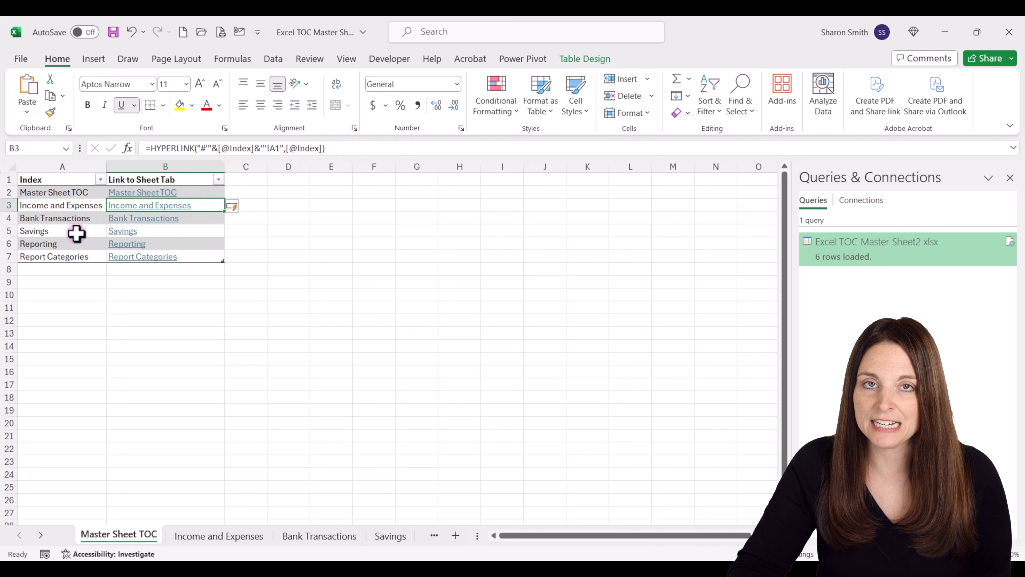
left_click(153, 222)
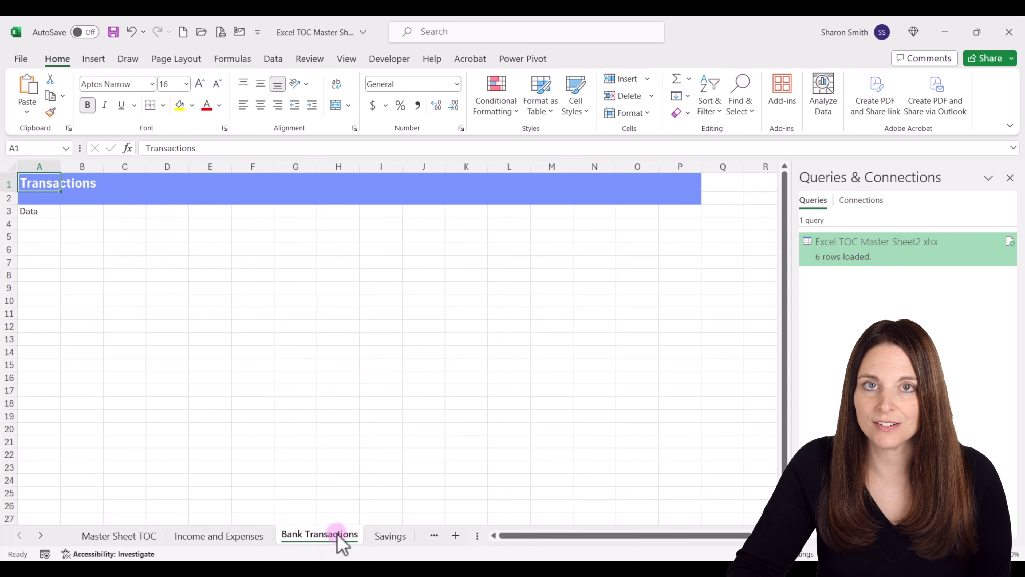
left_click(95, 535)
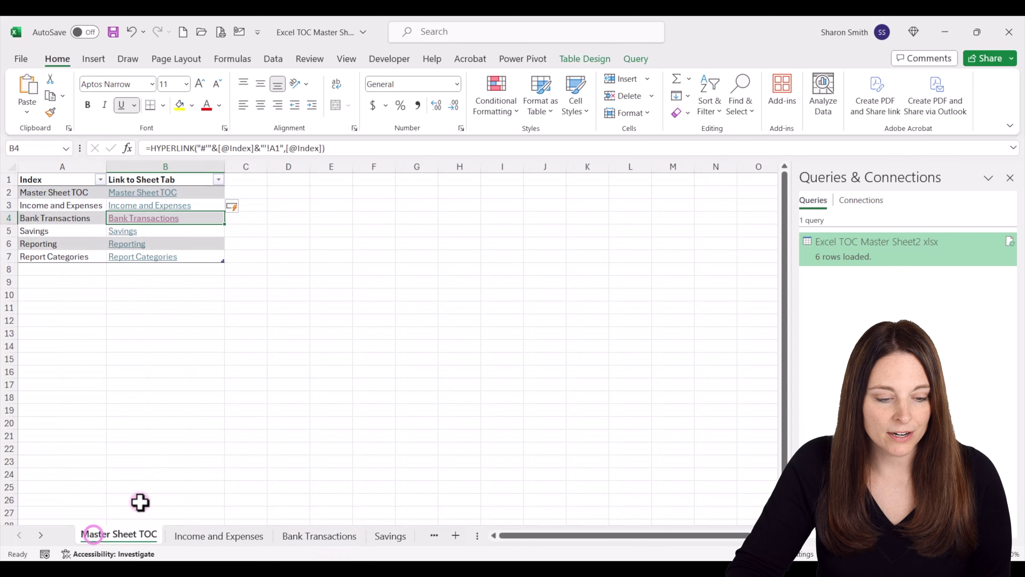
left_click(140, 257)
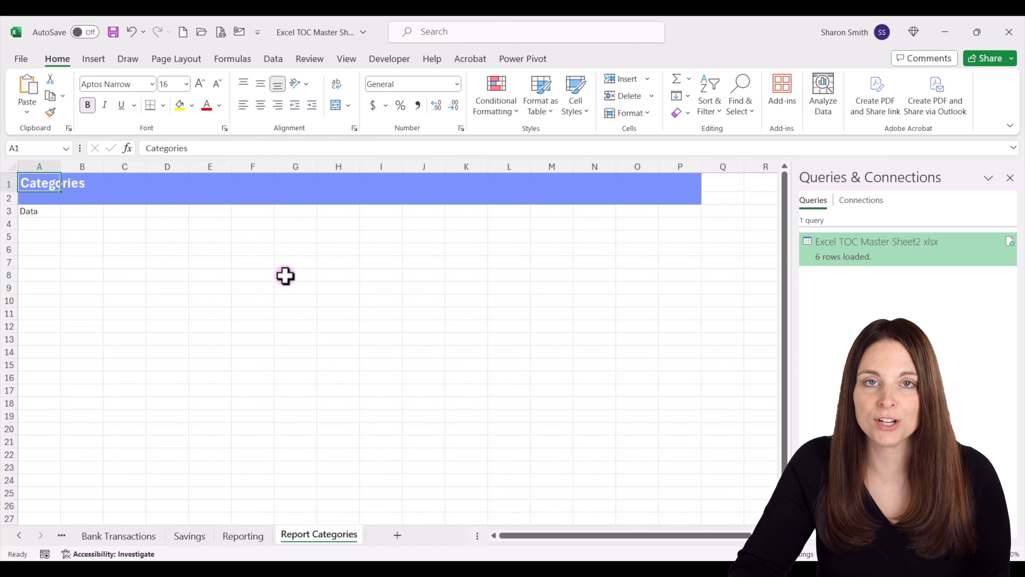
left_click(19, 536)
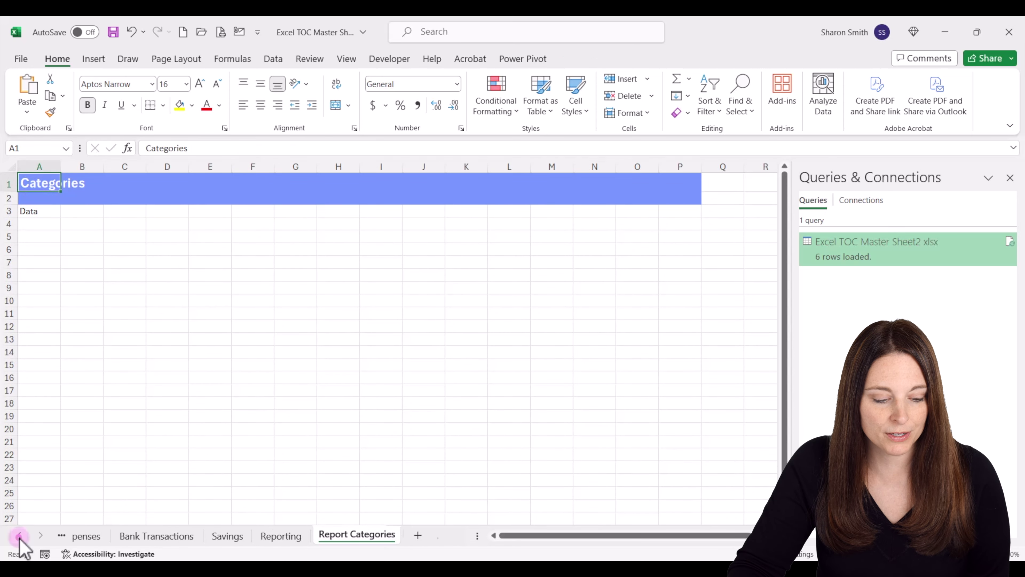
left_click(62, 535)
left_click(62, 536)
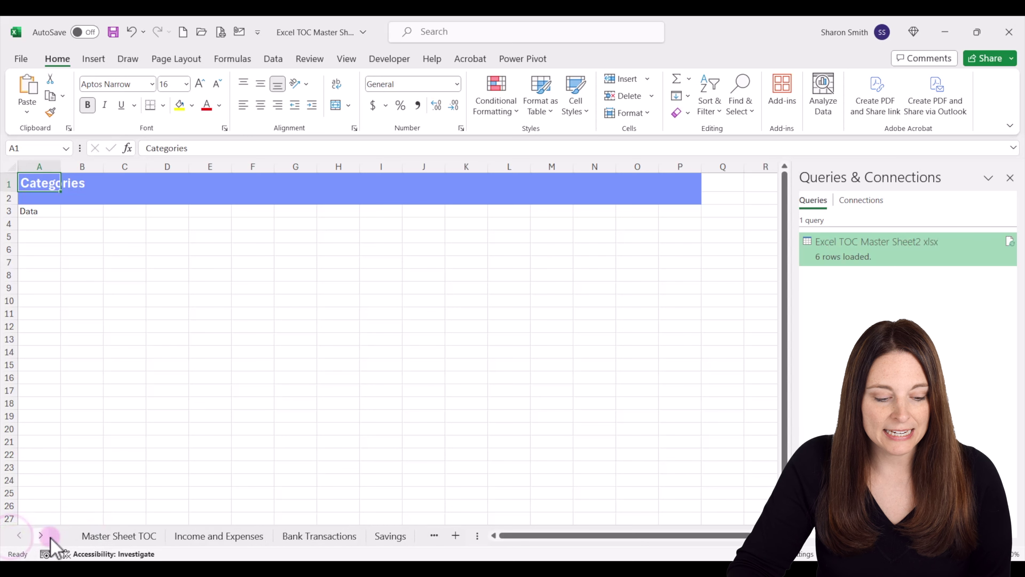
left_click(107, 534)
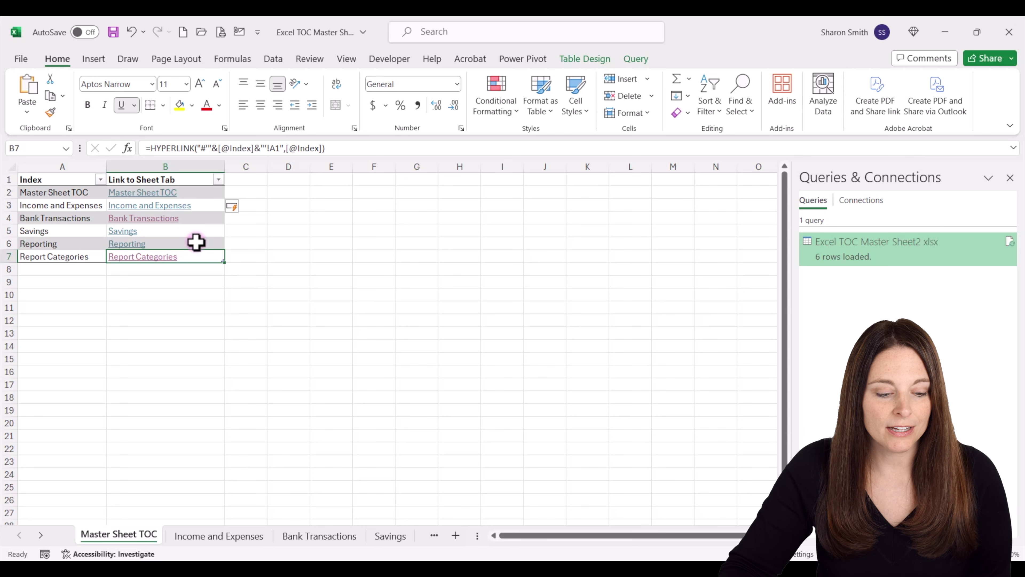
Insert a 'TOC' hyperlink in A2 of Income and Expenses pointing to Master Sheet TOC cell A1
left_click(215, 537)
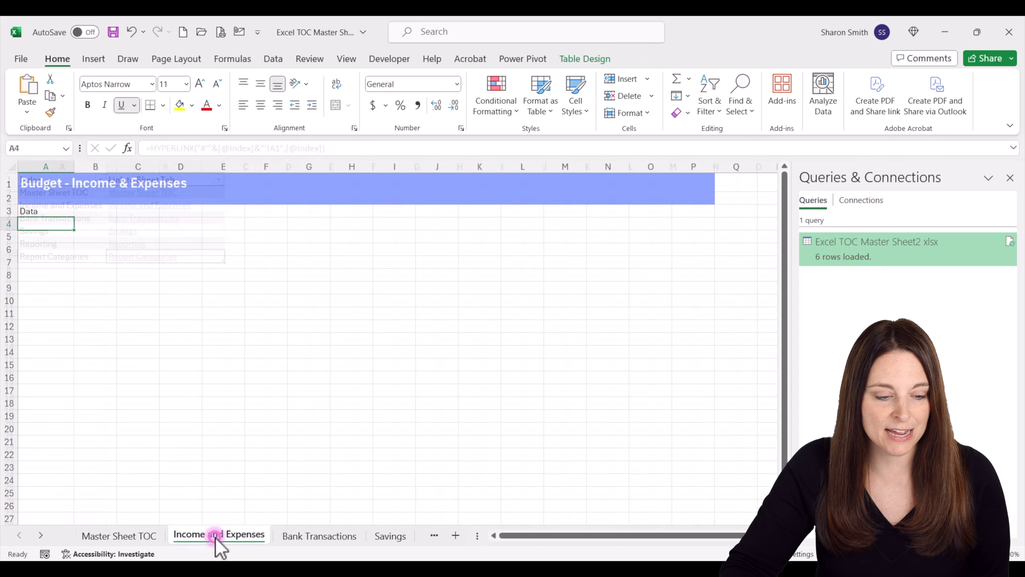
left_click(52, 197)
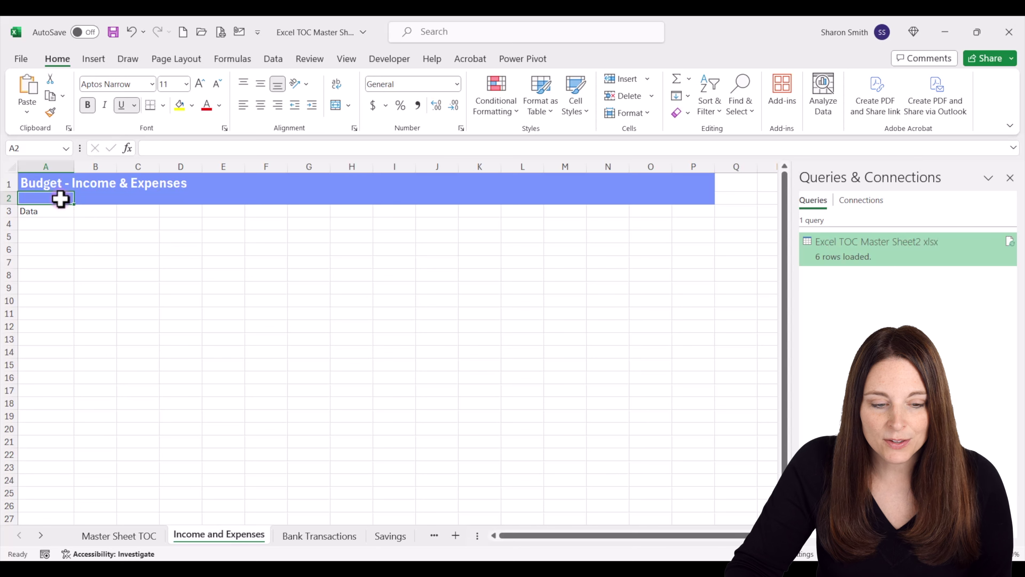
left_click(93, 60)
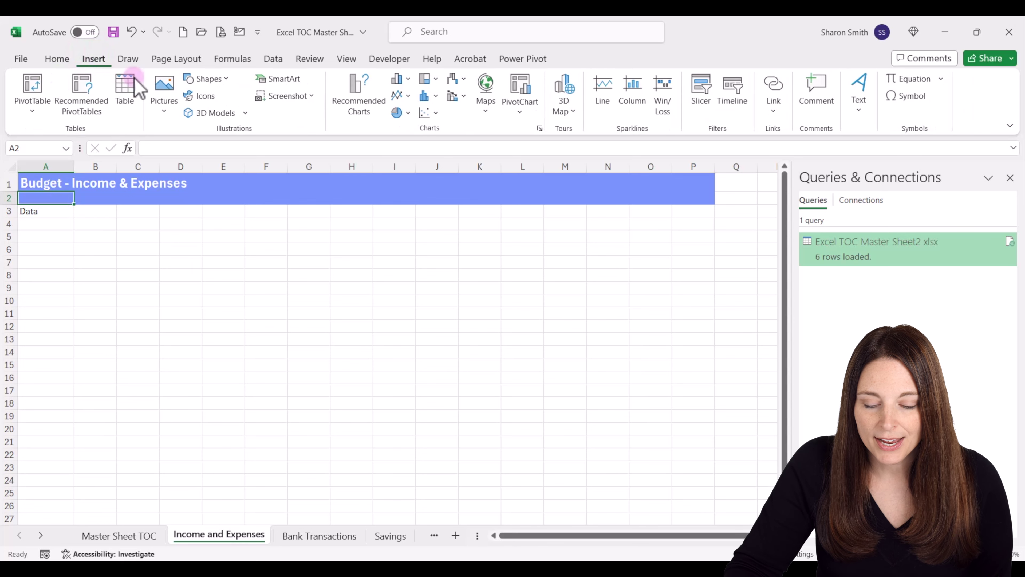
left_click(774, 109)
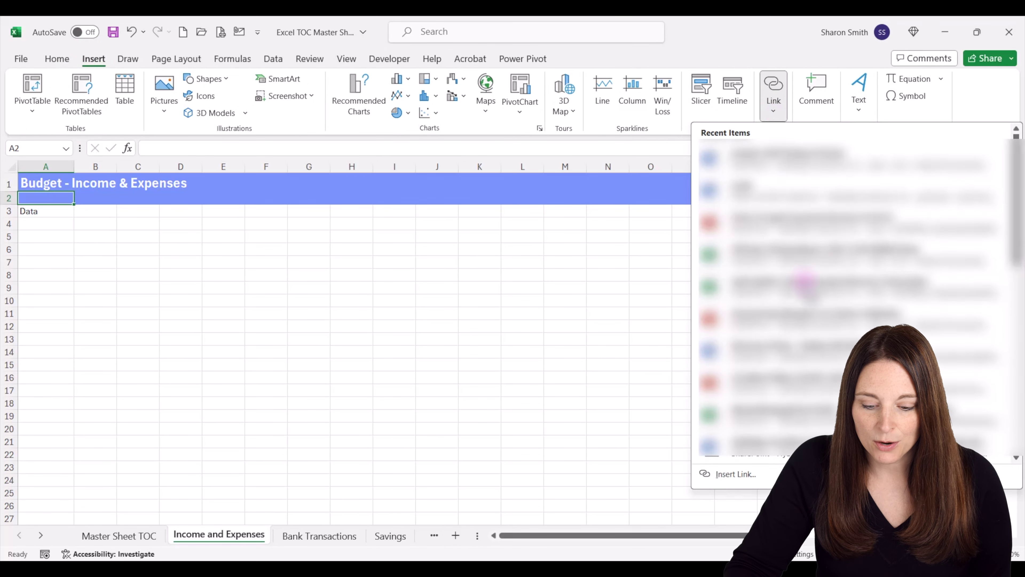
left_click(736, 475)
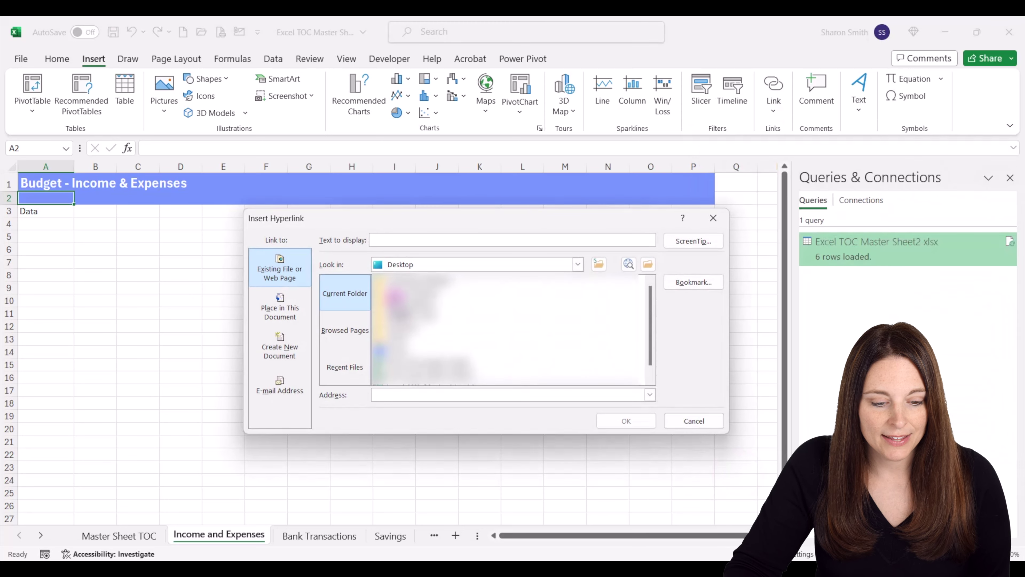
left_click(299, 314)
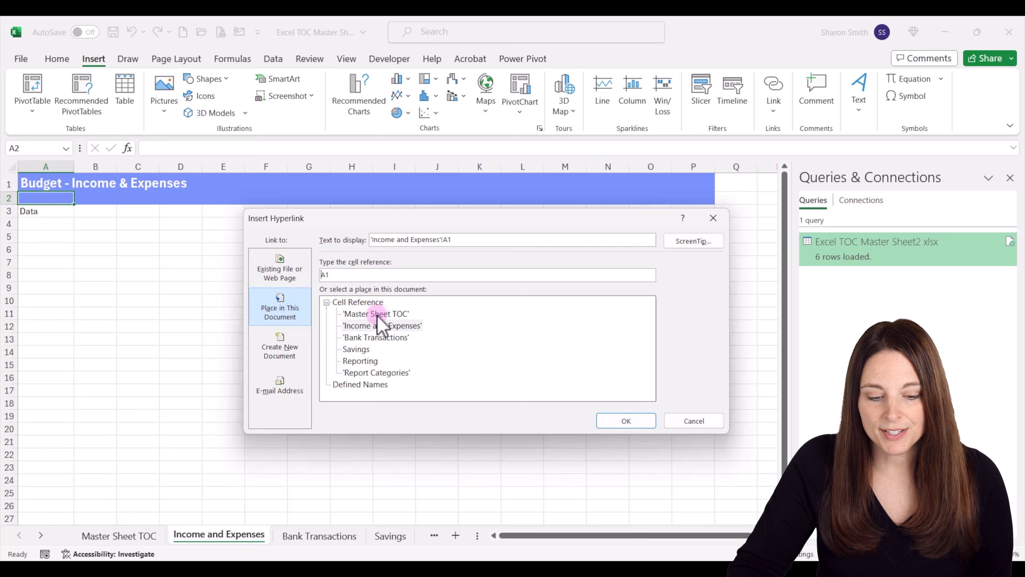
left_click(376, 314)
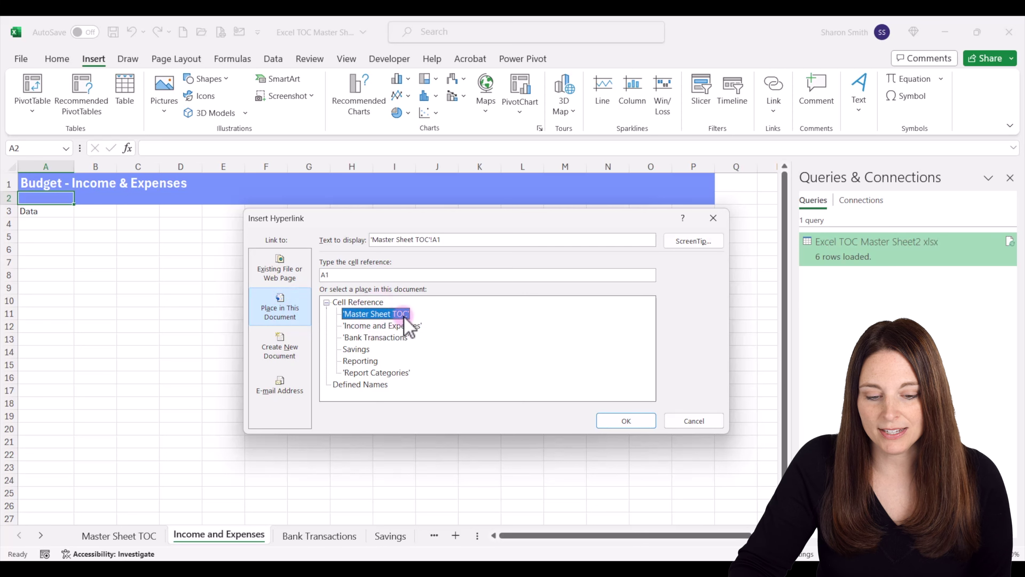
left_click_drag(451, 239, 364, 241)
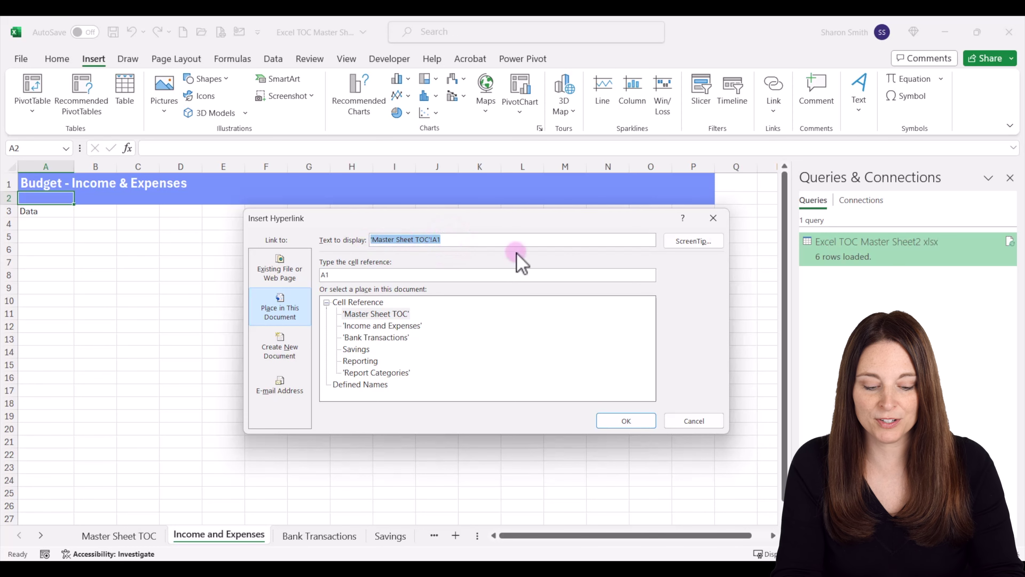
type("TOC")
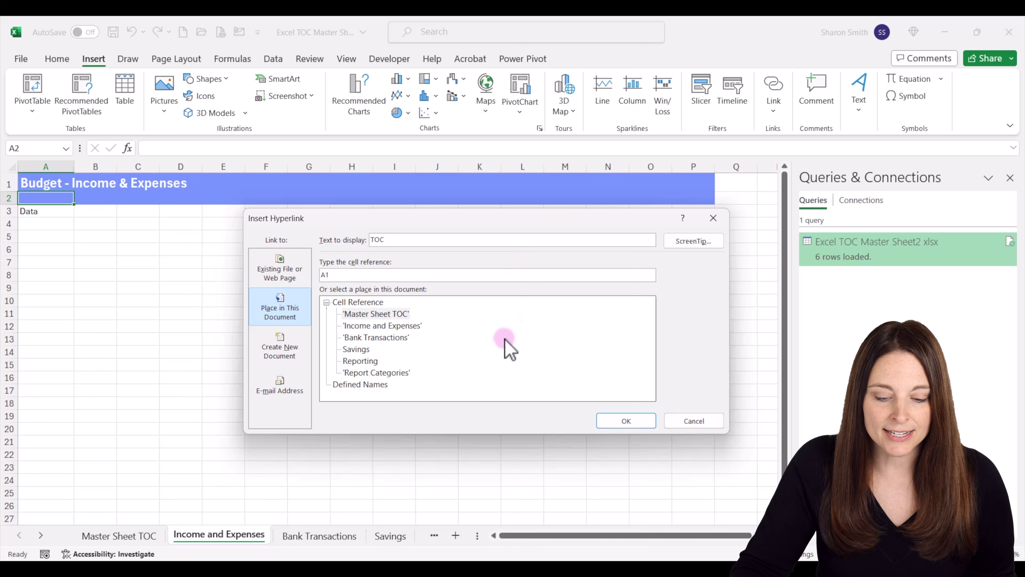
left_click(626, 420)
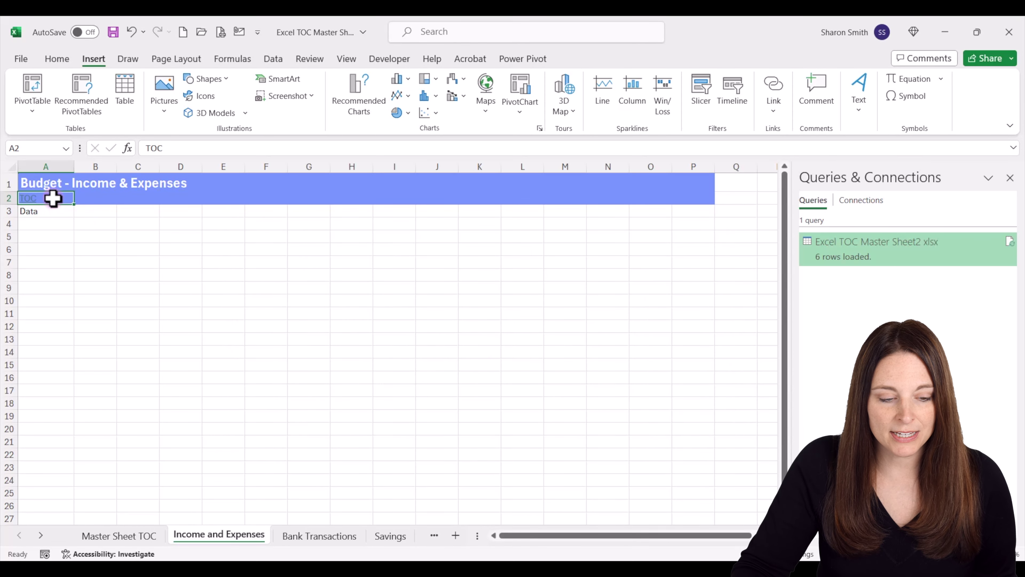
Make the A2 TOC link bold, pinkish-purple and 12-point
left_click(63, 60)
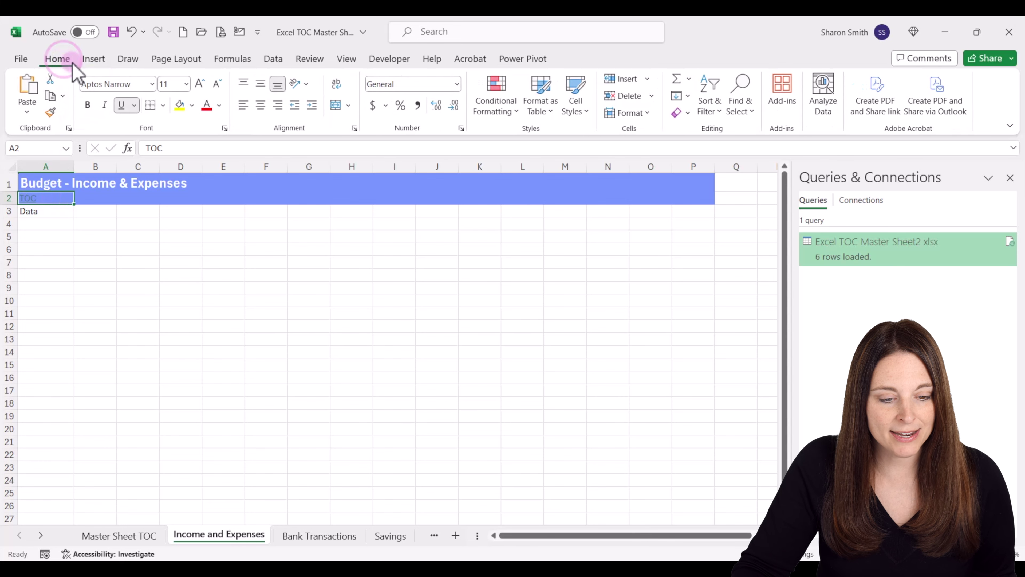
left_click(218, 106)
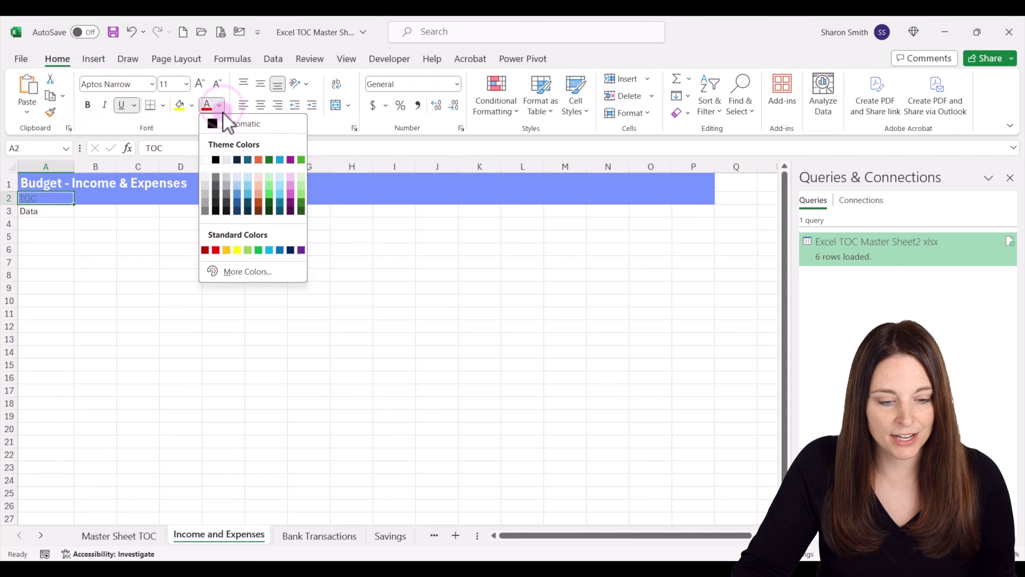
left_click(291, 193)
left_click(87, 105)
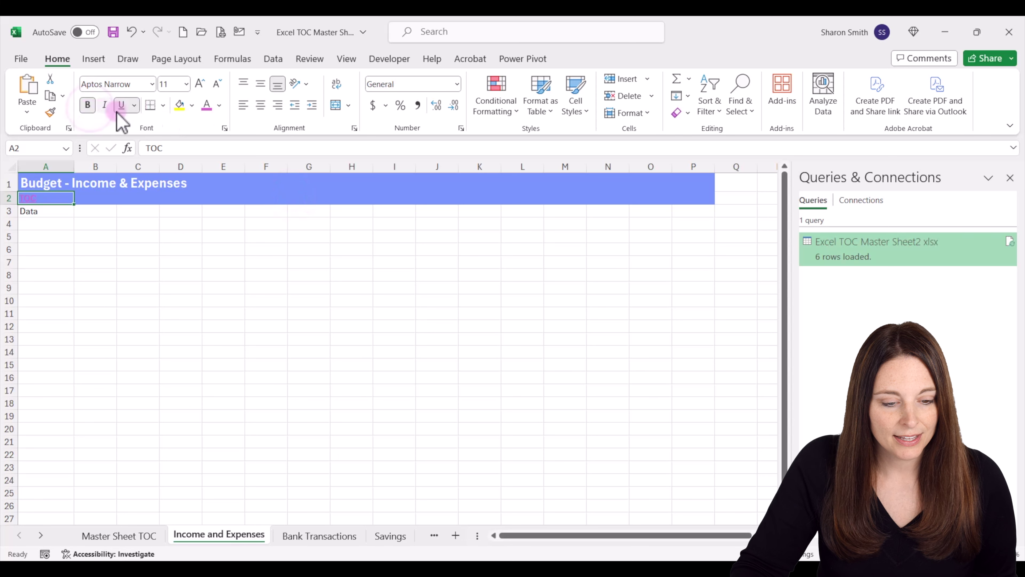
left_click(219, 106)
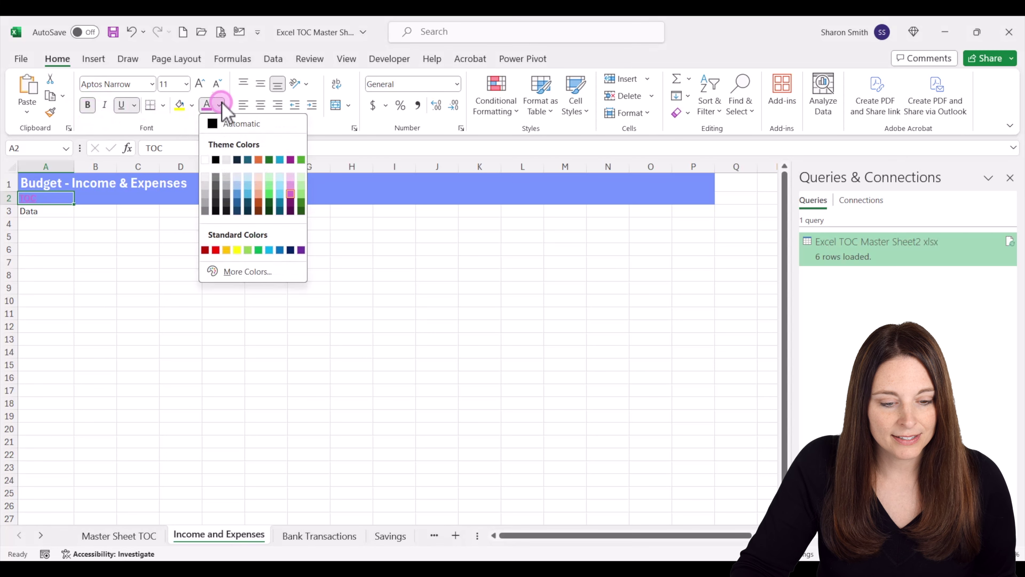
left_click(291, 178)
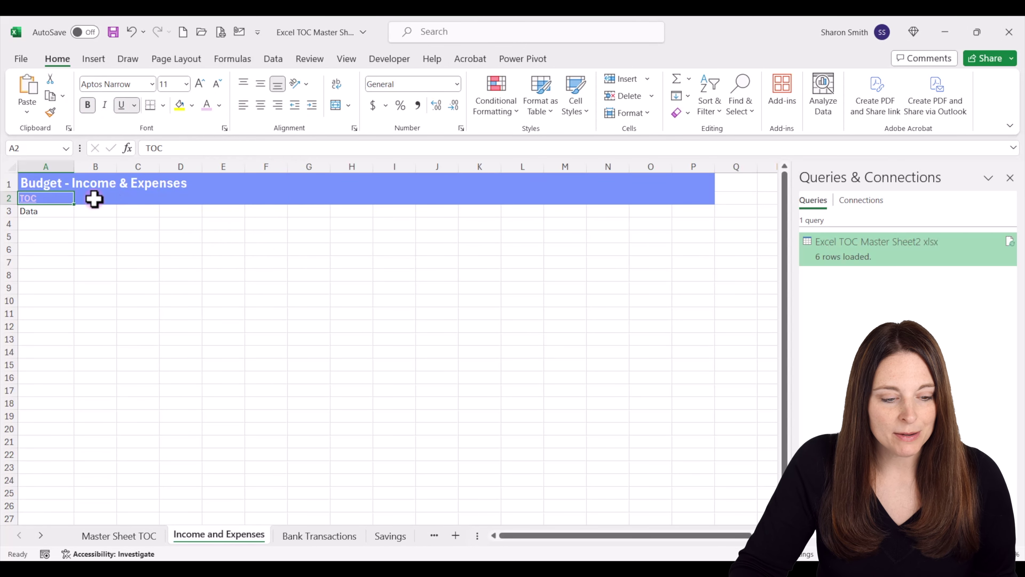
left_click(201, 83)
Test the TOC link by jumping to Master Sheet TOC and returning to Income and Expenses
left_click(65, 234)
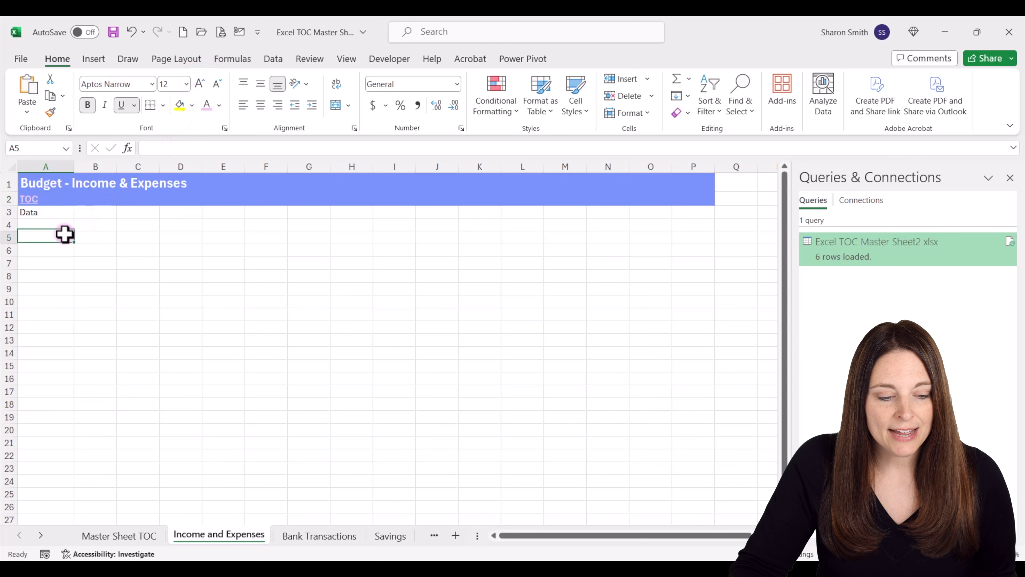
left_click(53, 198)
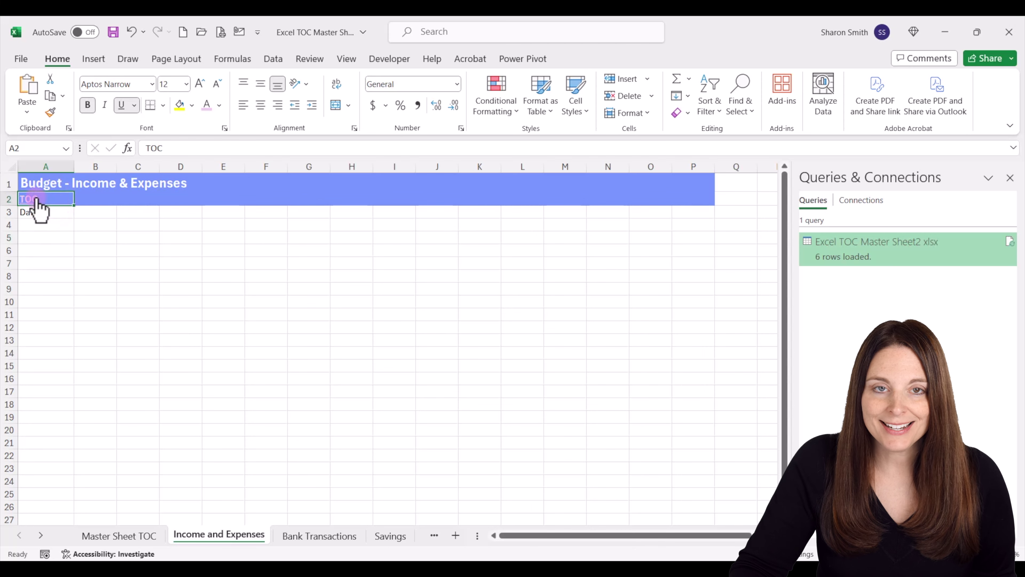
left_click(35, 199)
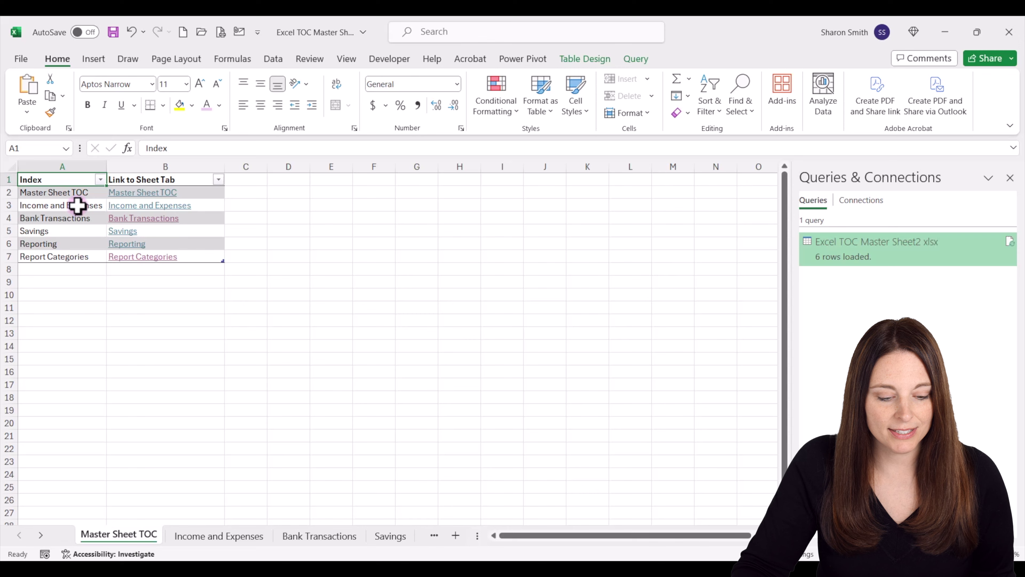
left_click(207, 537)
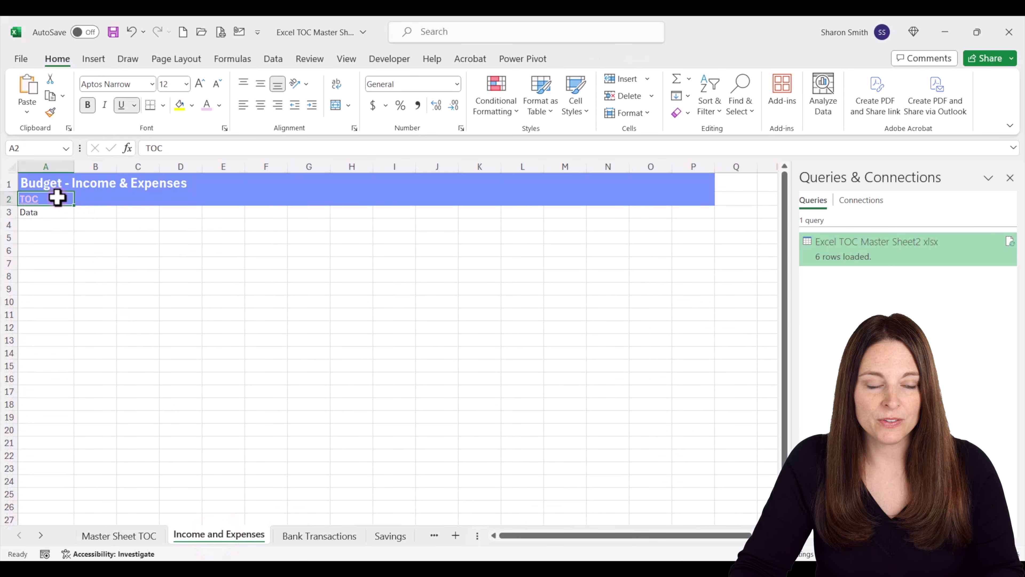
Copy the TOC link cell and paste it into A2 of Bank Transactions and Savings
key("ctrl+c")
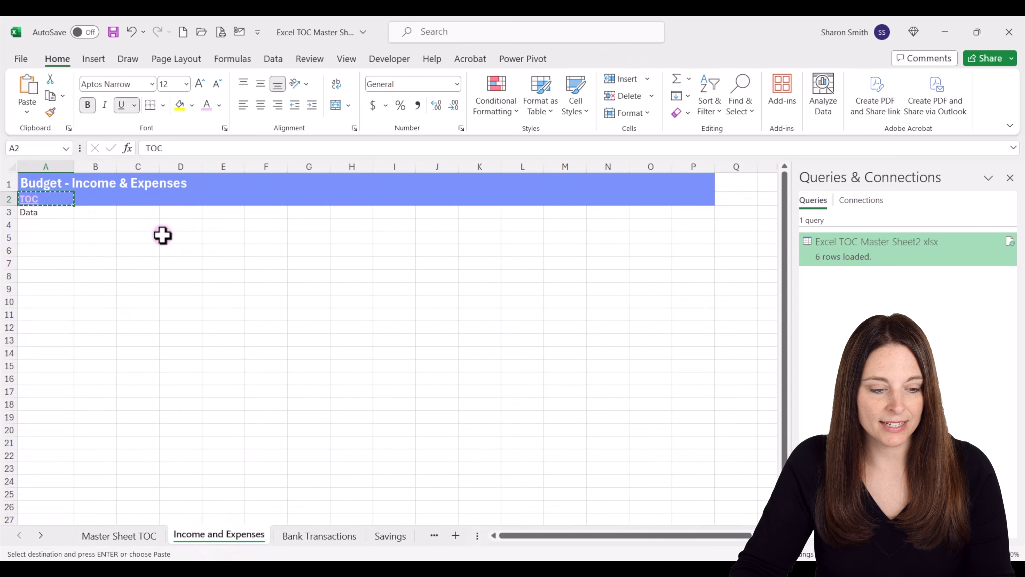
left_click(321, 536)
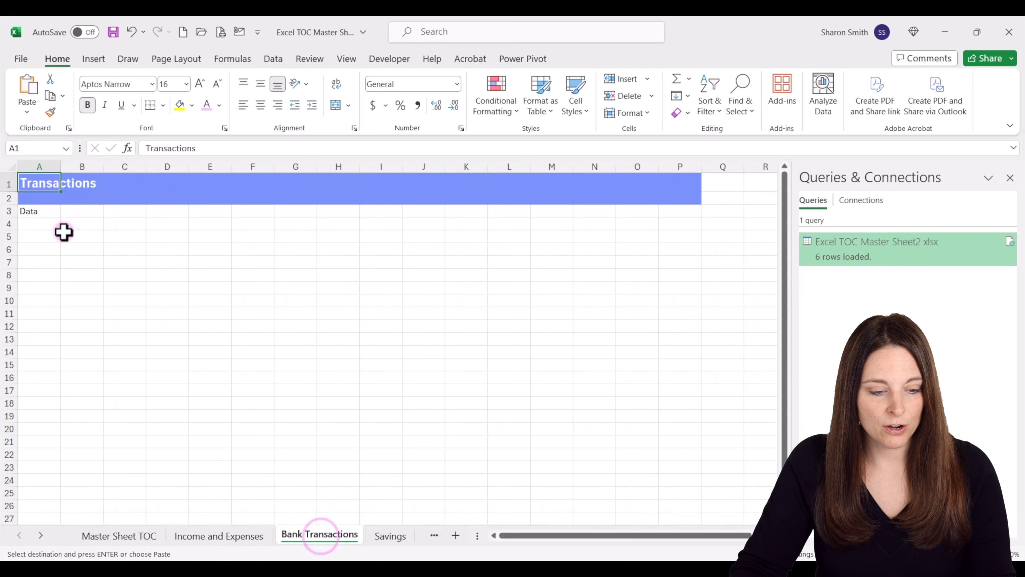
left_click(35, 199)
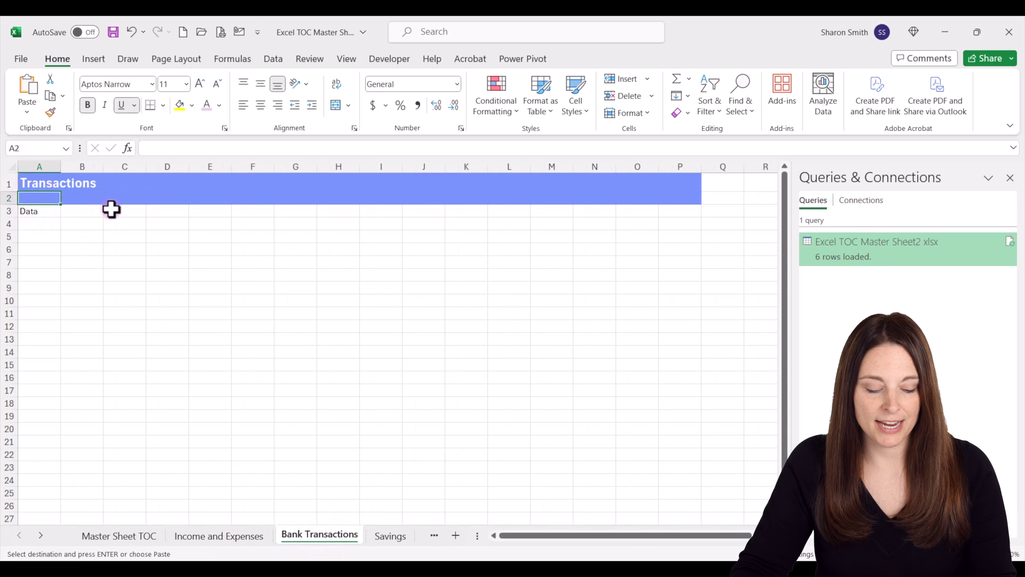
key("ctrl+v")
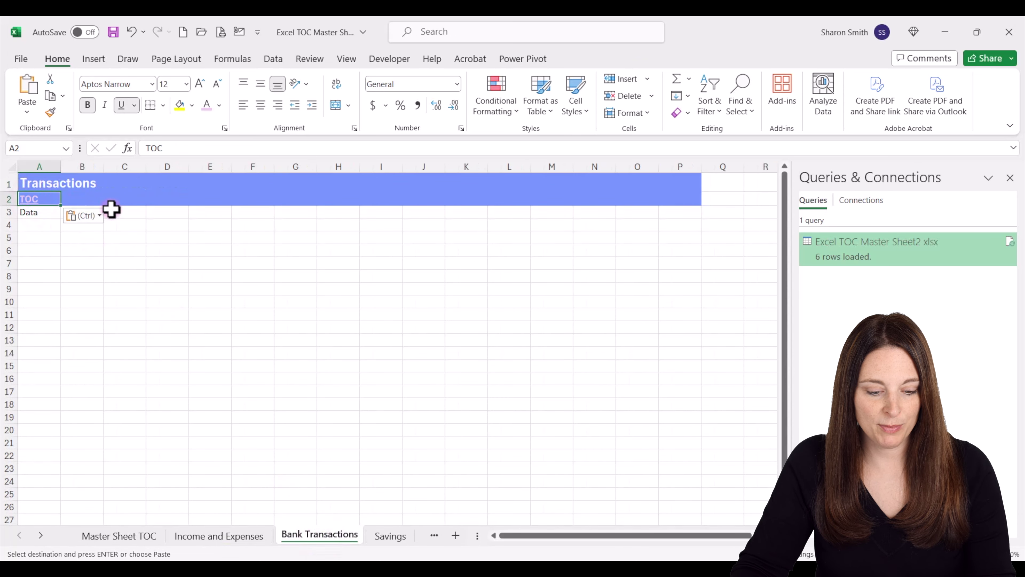
left_click(385, 535)
left_click(35, 198)
key("ctrl+v")
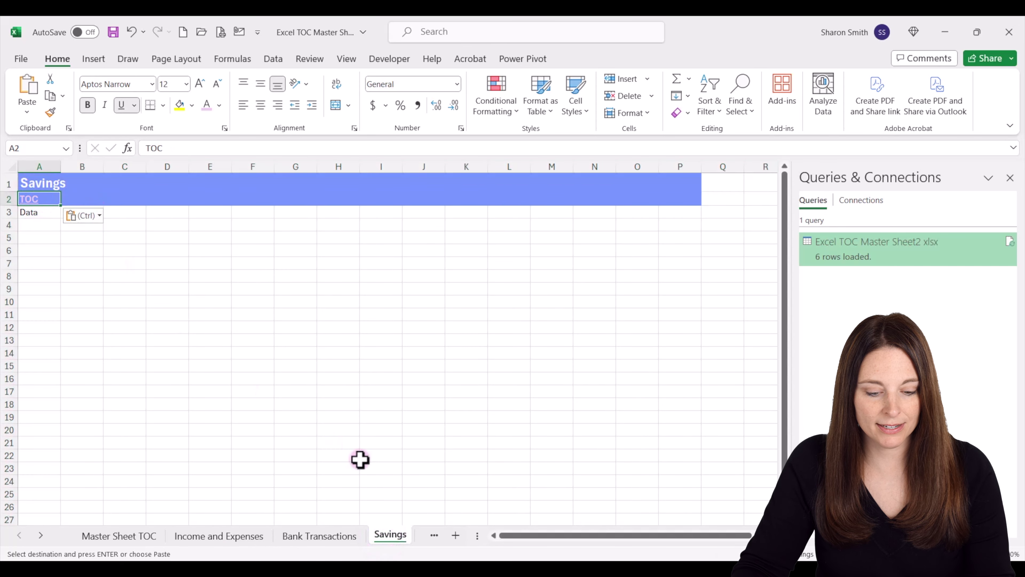
Paste the TOC link into A2 of the Reporting and Report Categories sheets
left_click(40, 535)
left_click(40, 535)
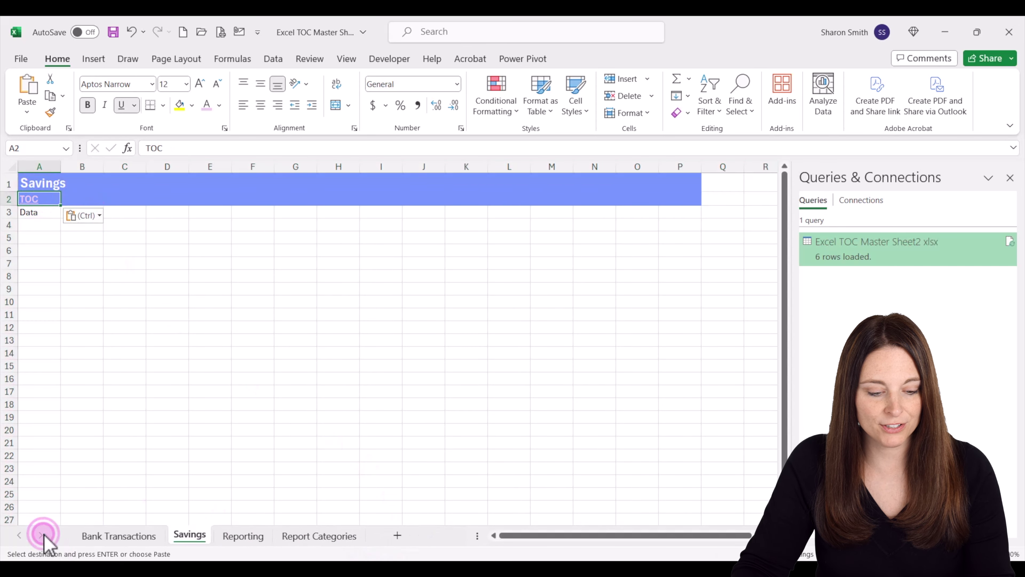
left_click(242, 535)
left_click(40, 200)
key("ctrl+v")
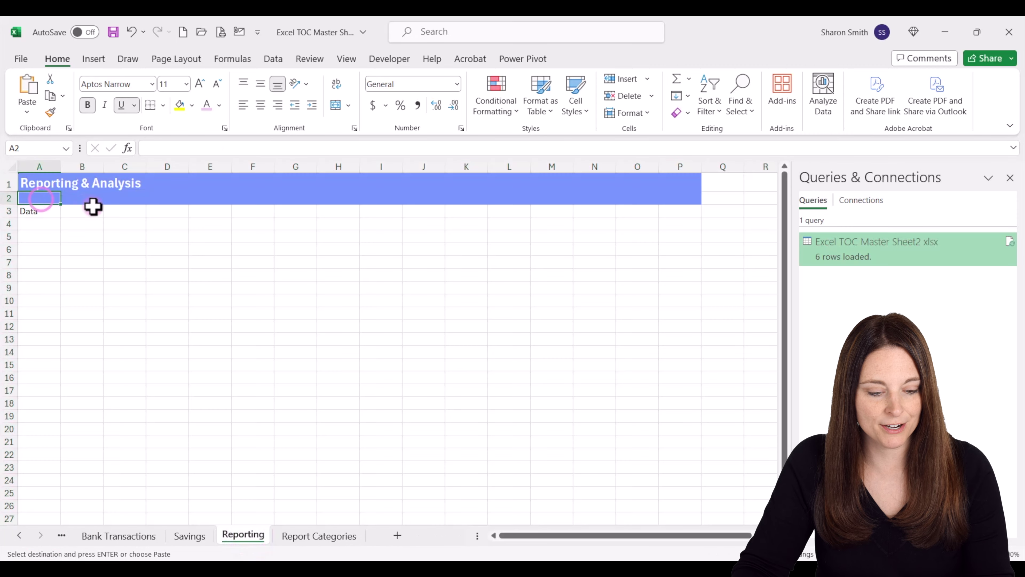
left_click(318, 535)
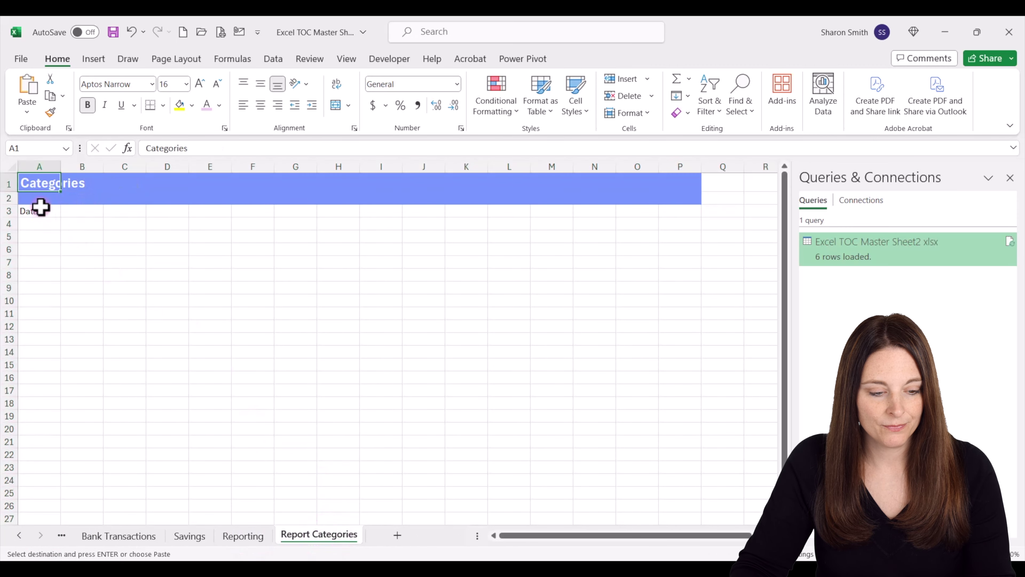
left_click(40, 198)
key("ctrl+v")
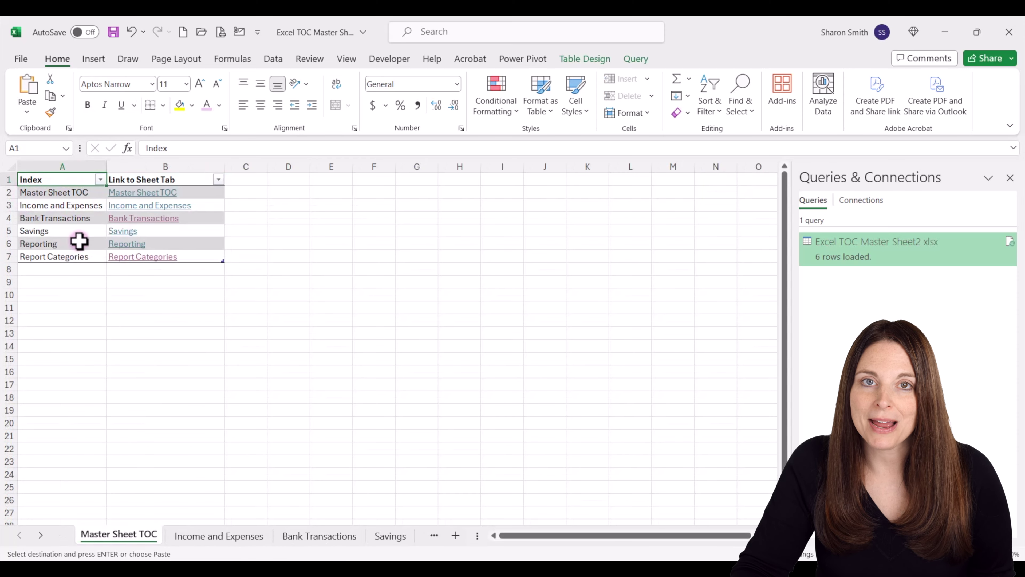
Insert a blank row above the table and enter 'Table of Contents' in A1
left_click(5, 180)
right_click(5, 181)
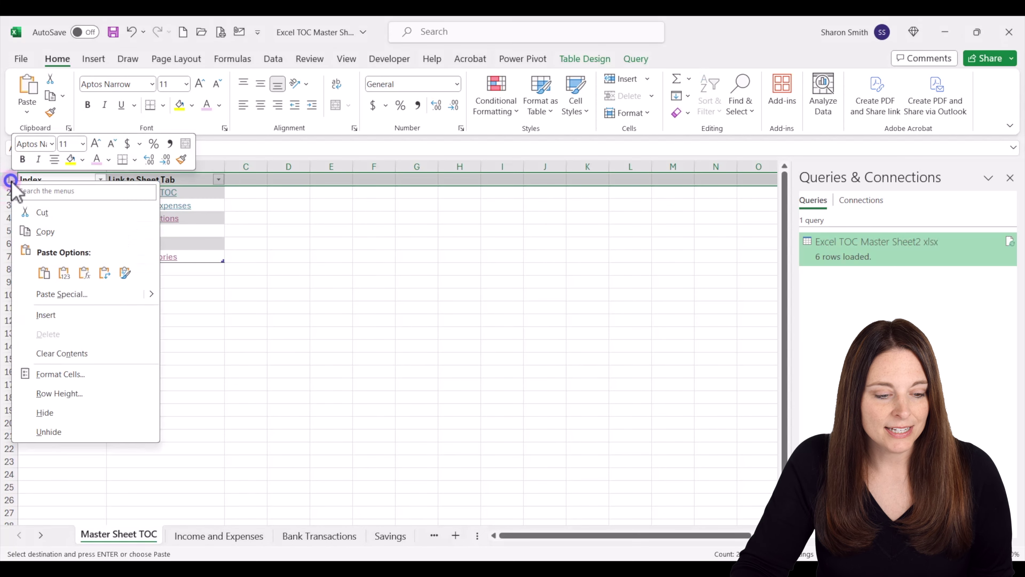
left_click(65, 316)
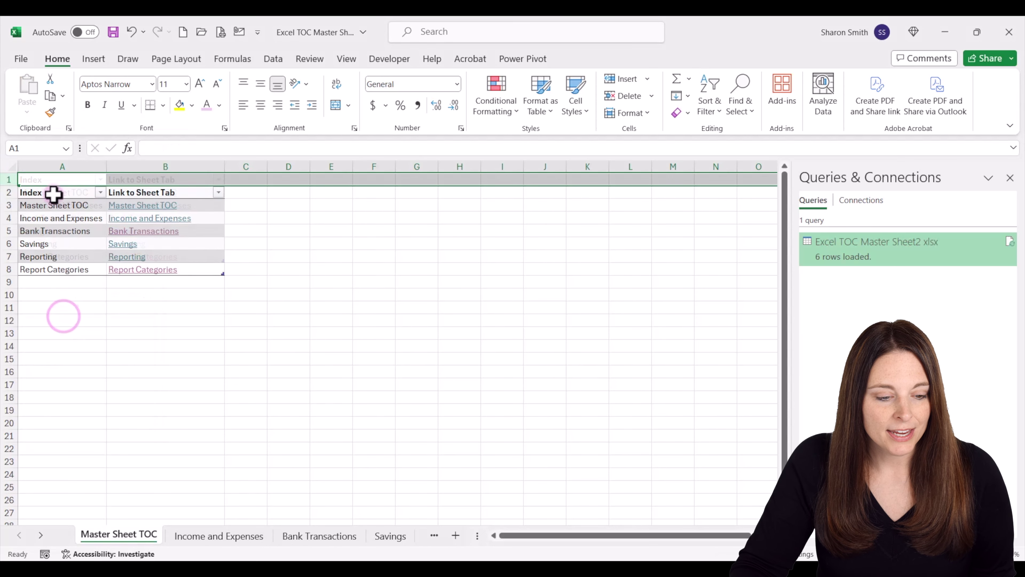
left_click(52, 176)
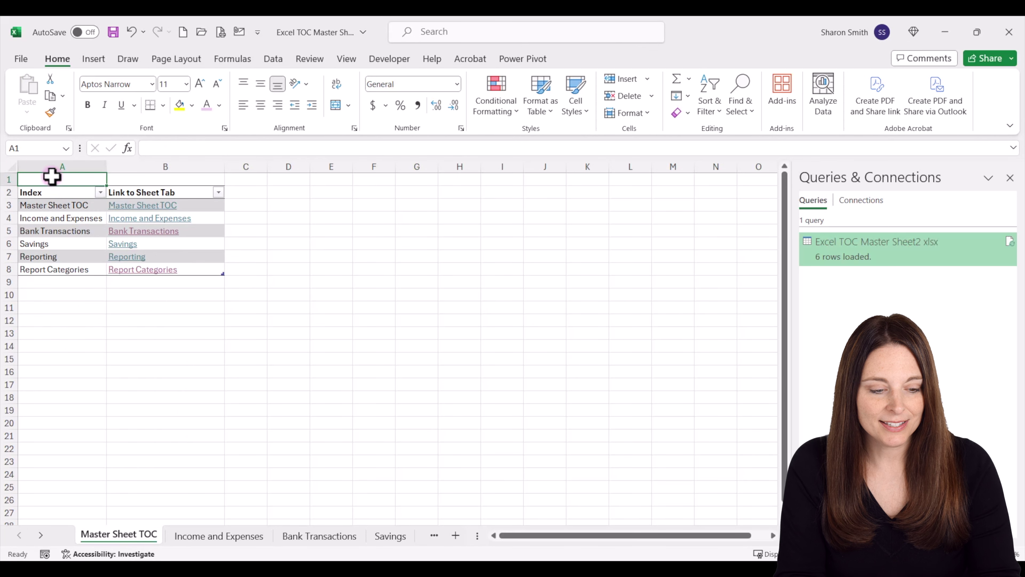
type("Table of C")
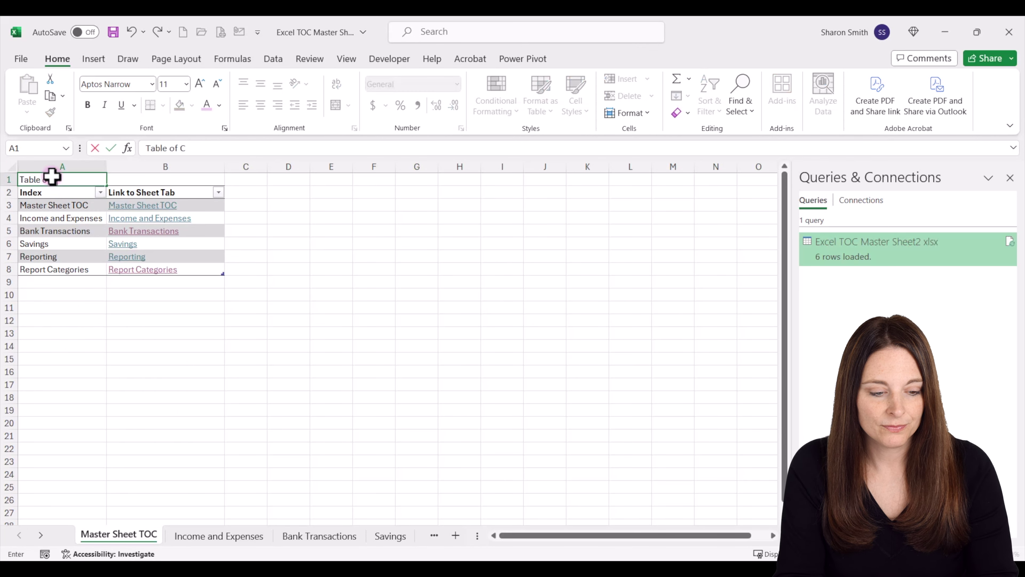
type("ontents")
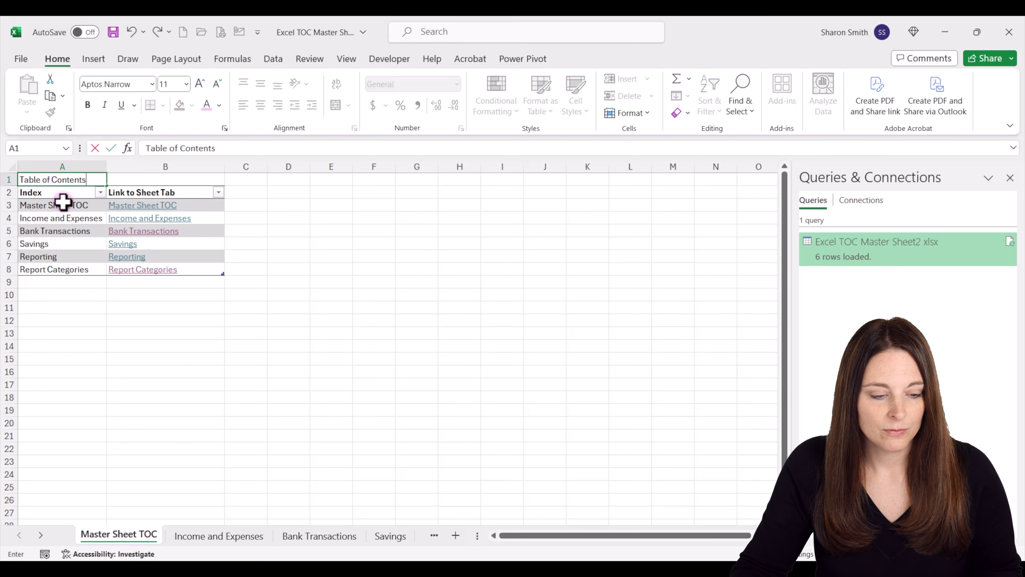
left_click(64, 202)
Format the title in Montserrat SemiBold with white text on a blue fill
left_click(61, 178)
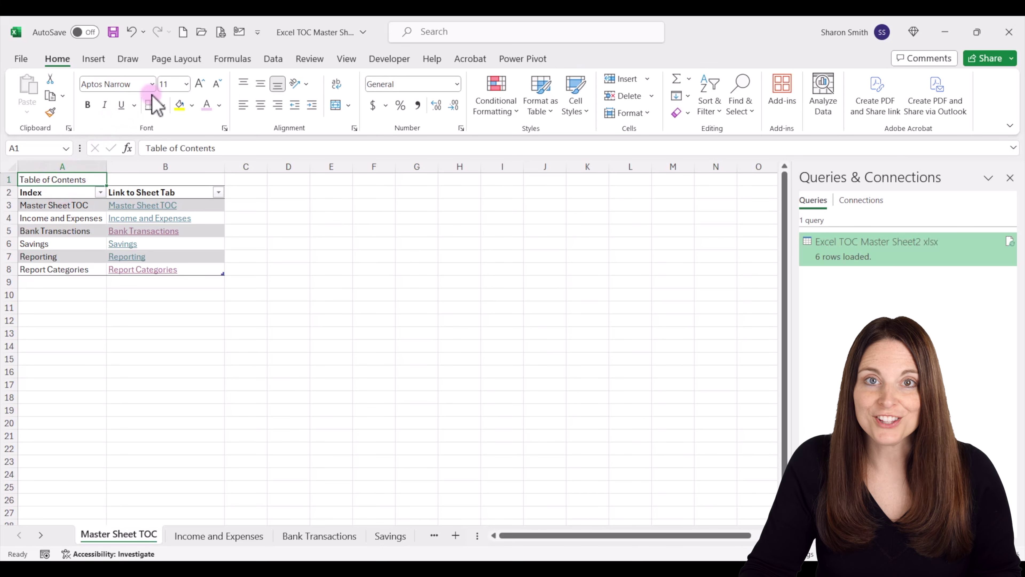
left_click(152, 84)
type("M")
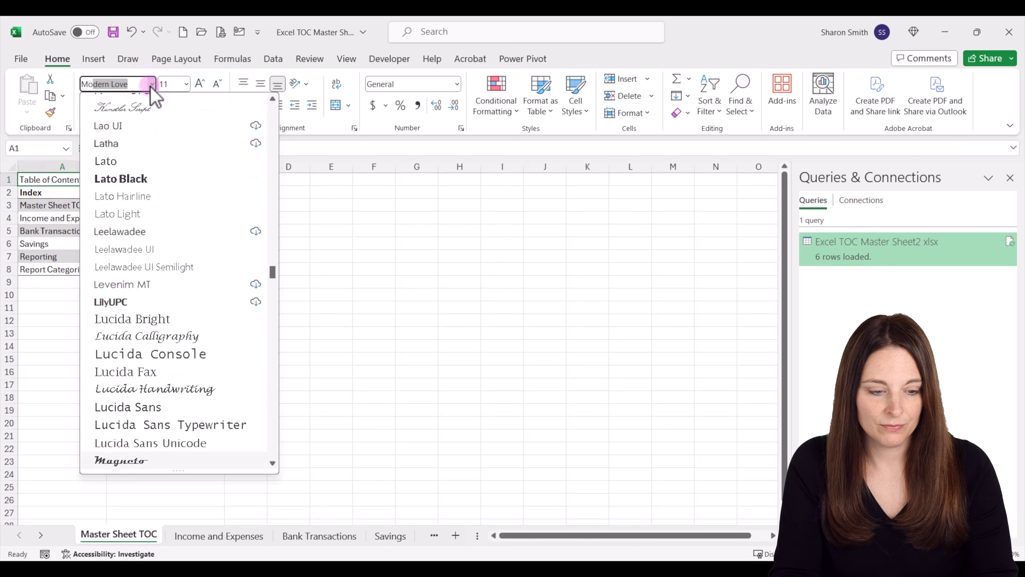
type("ontserrat")
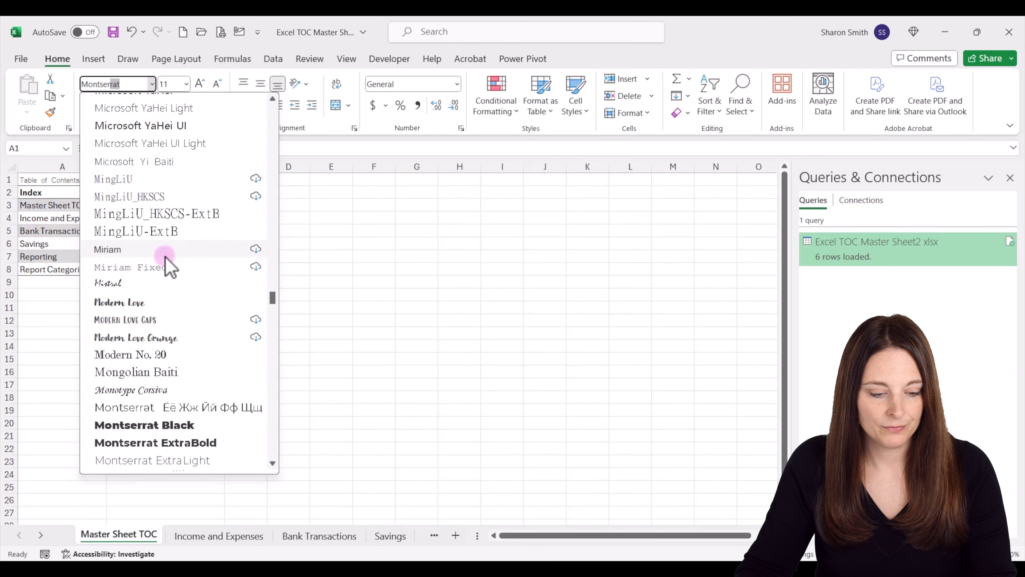
left_click(200, 407)
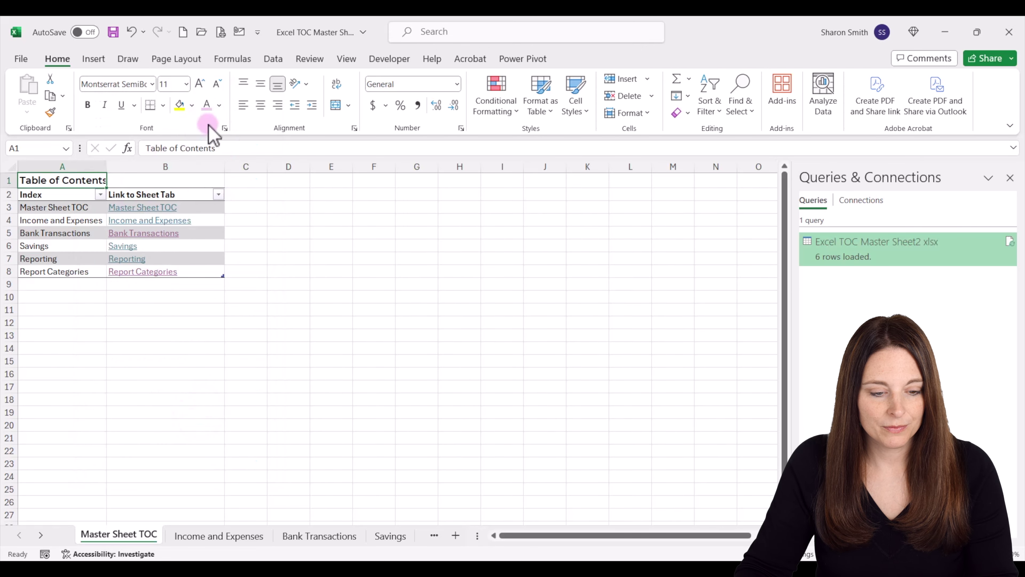
left_click(219, 106)
left_click(193, 106)
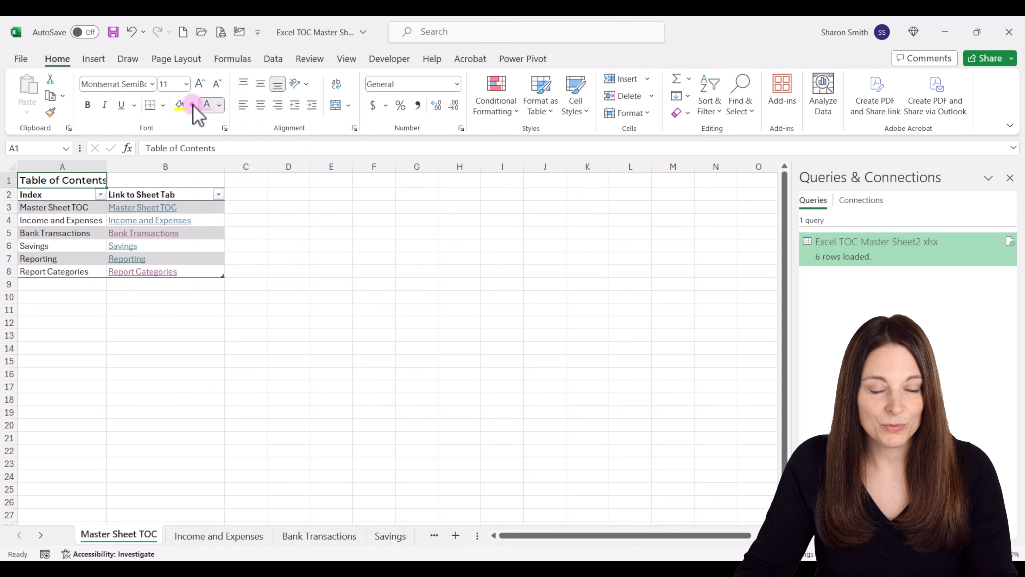
left_click(193, 106)
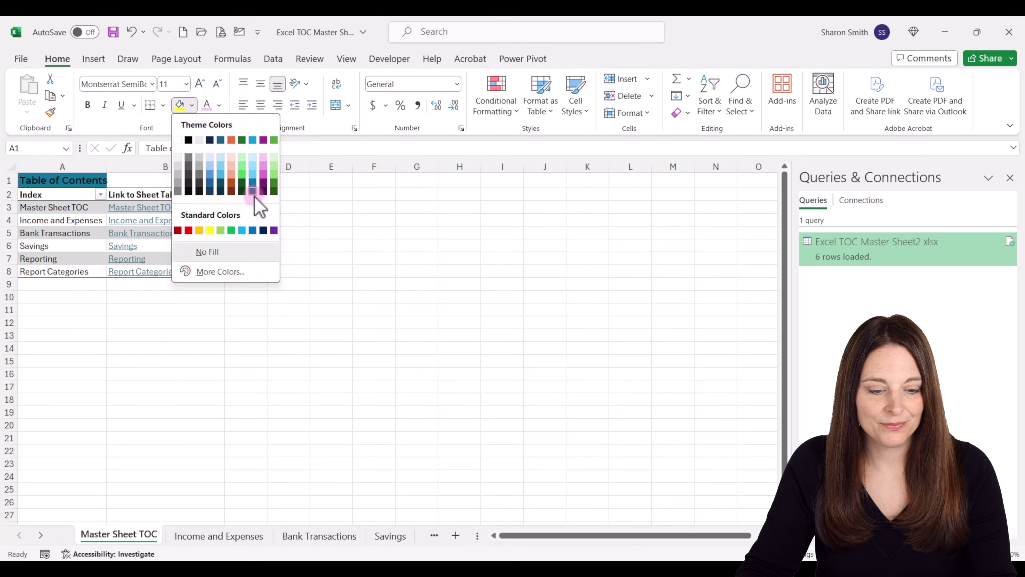
left_click(253, 230)
left_click(220, 106)
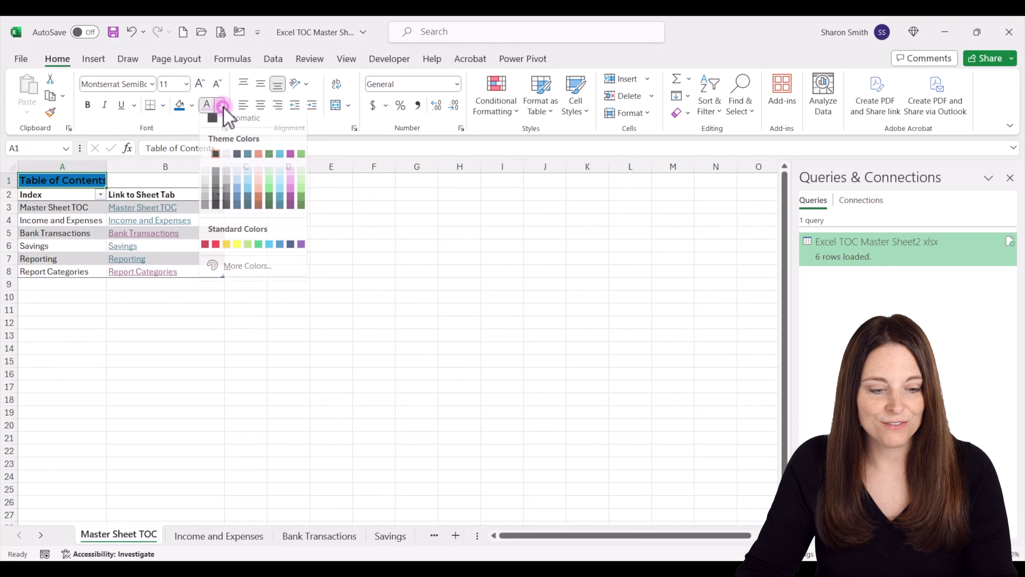
left_click(204, 160)
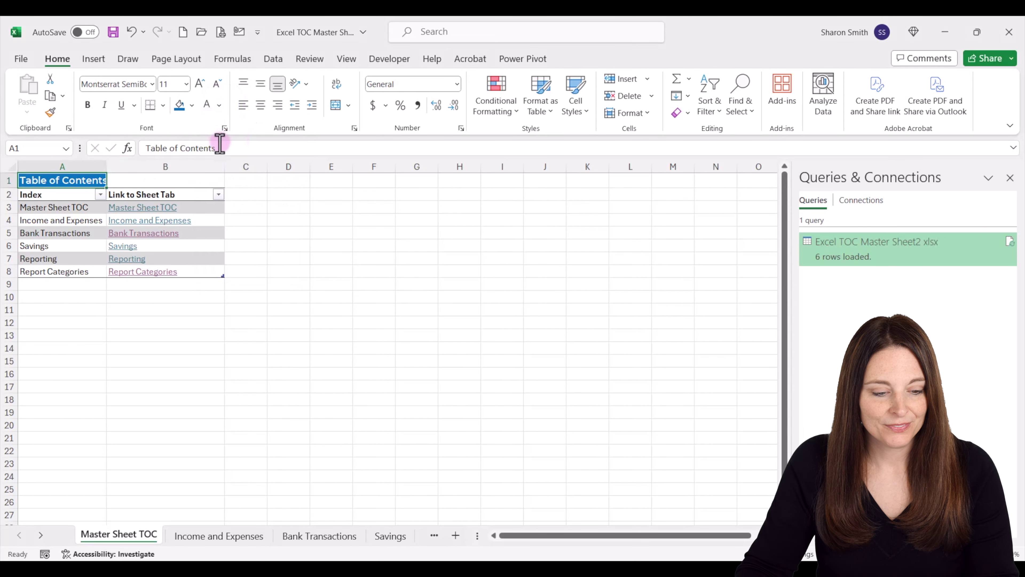
Merge and centre the title across A1:B1 and enlarge it to 22-point
left_click(81, 179)
left_click_drag(94, 181, 170, 180)
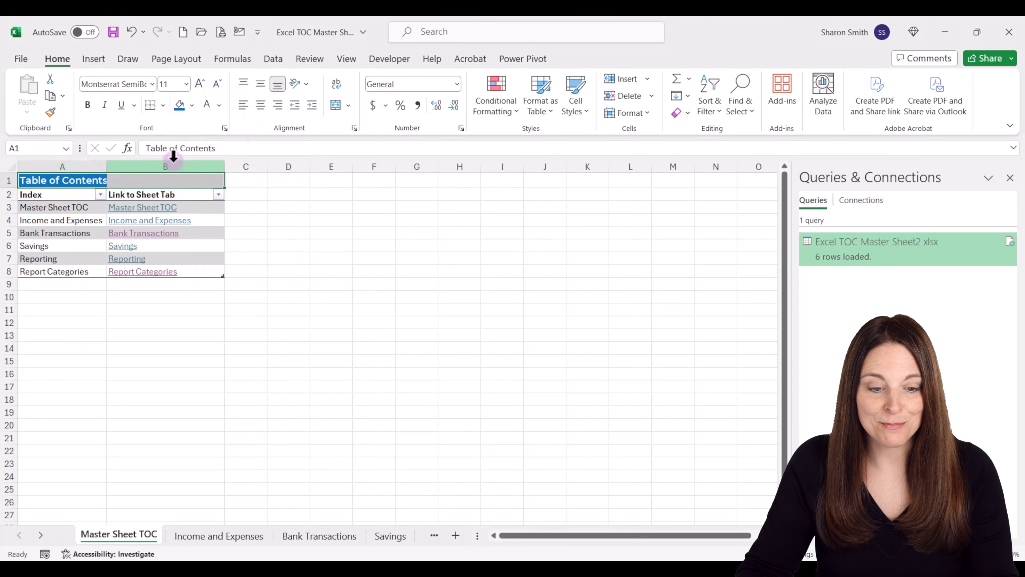
left_click(335, 106)
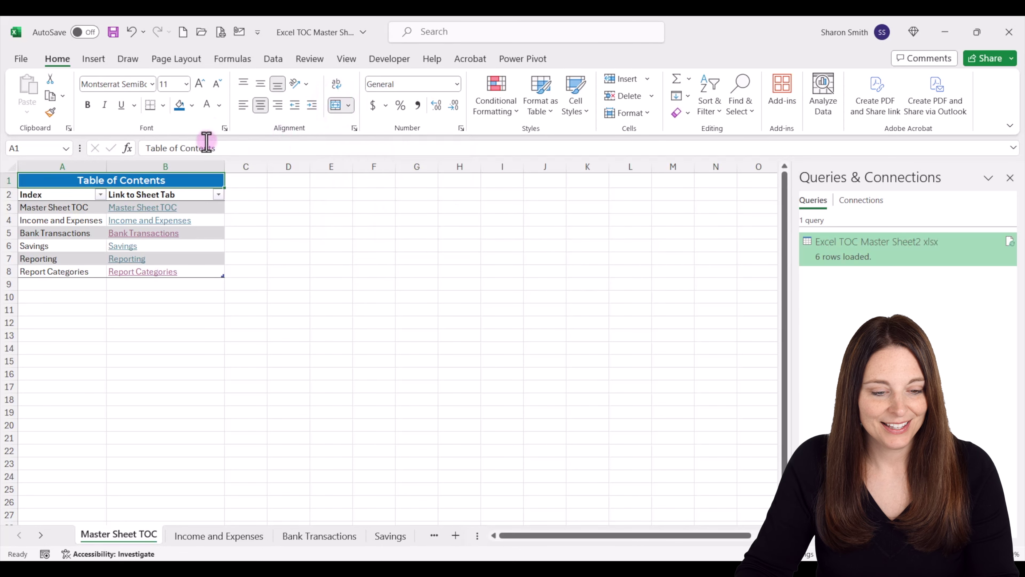
left_click(201, 84)
left_click(201, 84)
left_click(201, 85)
left_click(201, 84)
left_click(201, 84)
left_click(201, 84)
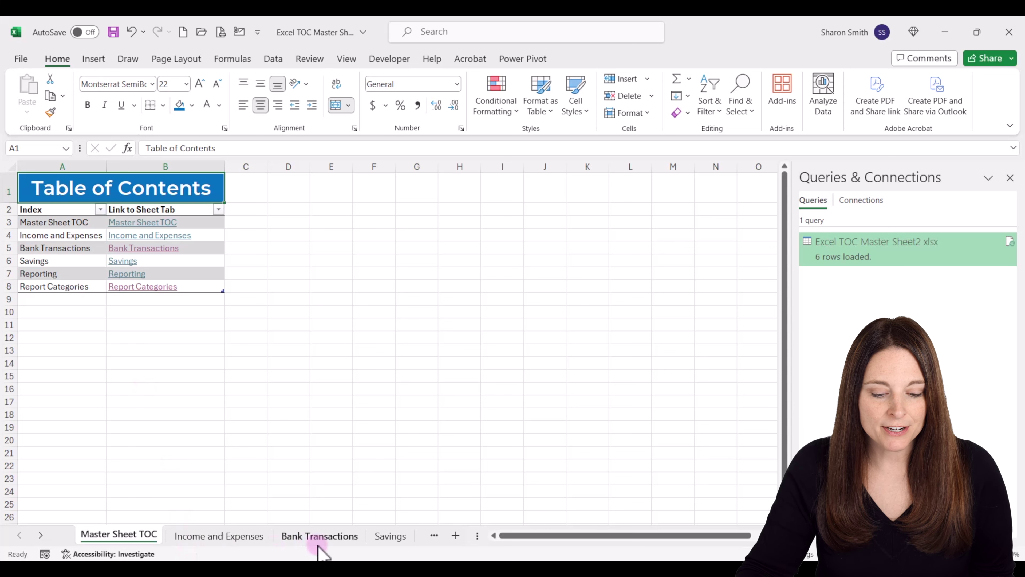
Insert a new worksheet after Income and Expenses and name it 'New Sheet'
left_click(226, 538)
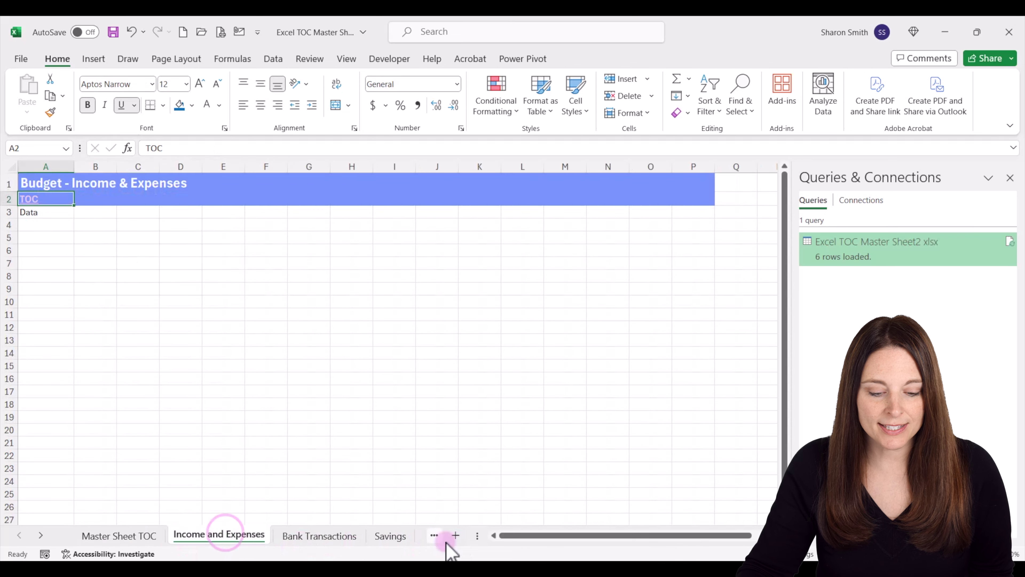
left_click(456, 538)
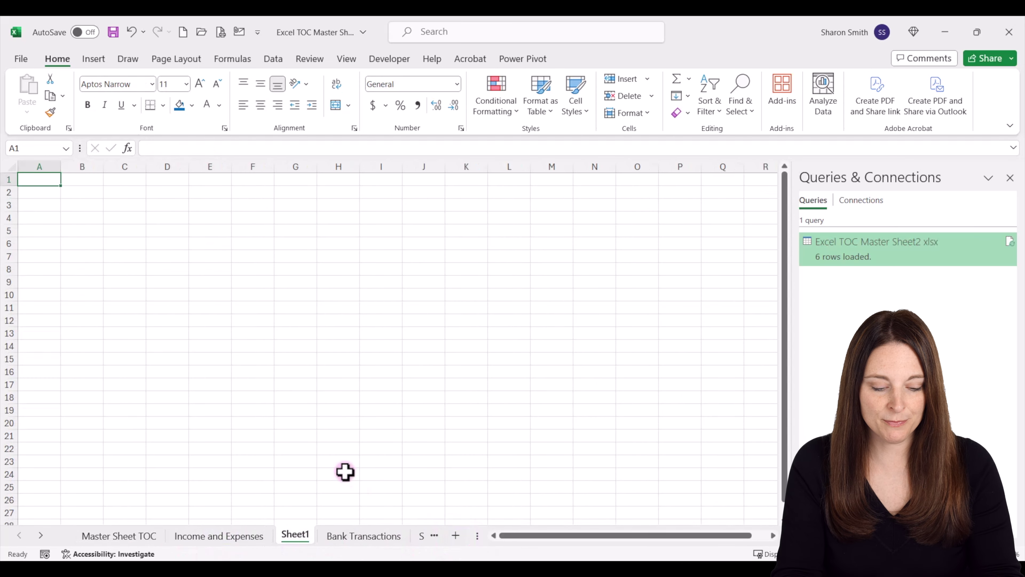
type("N")
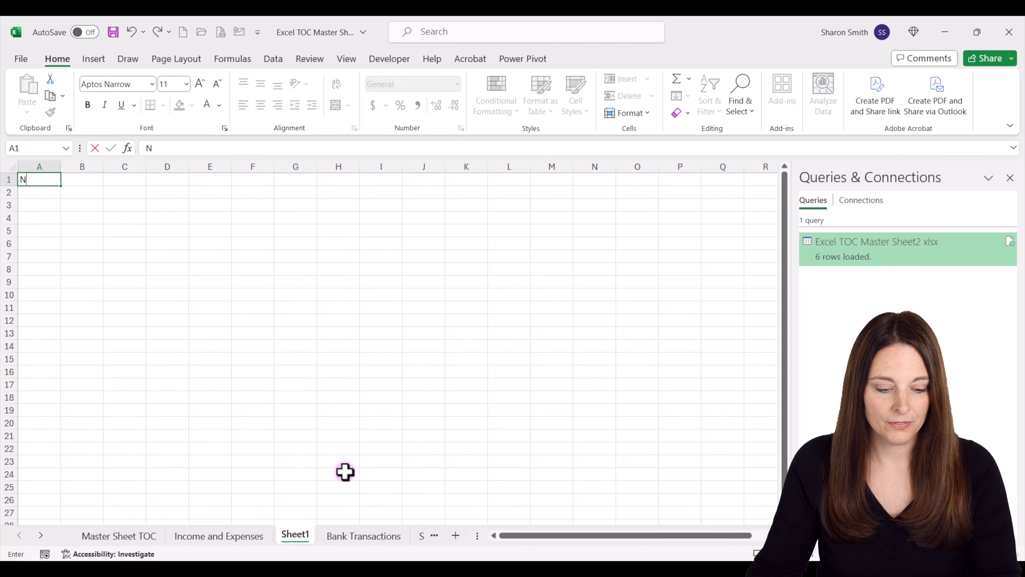
double_click(295, 537)
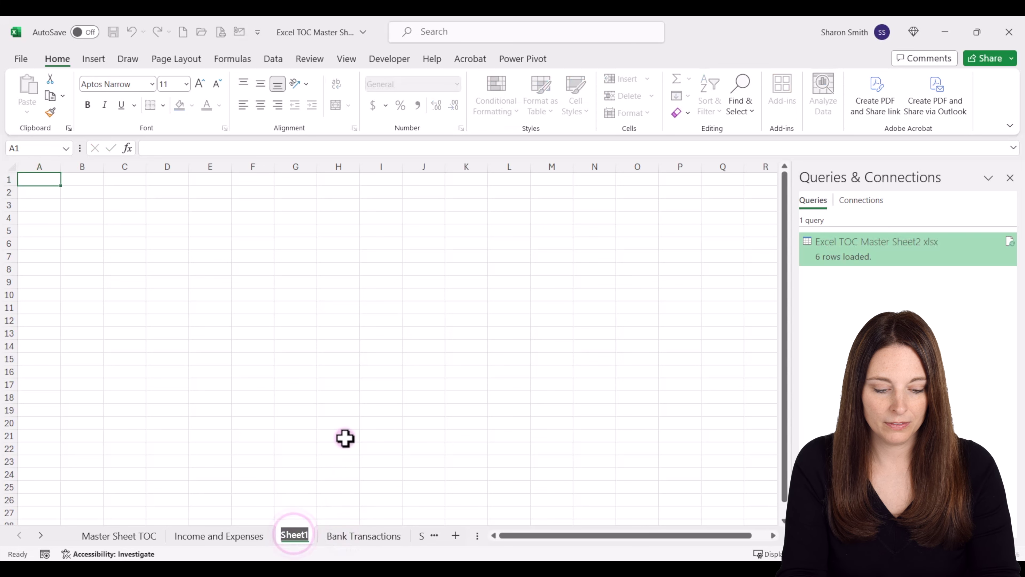
type("New S")
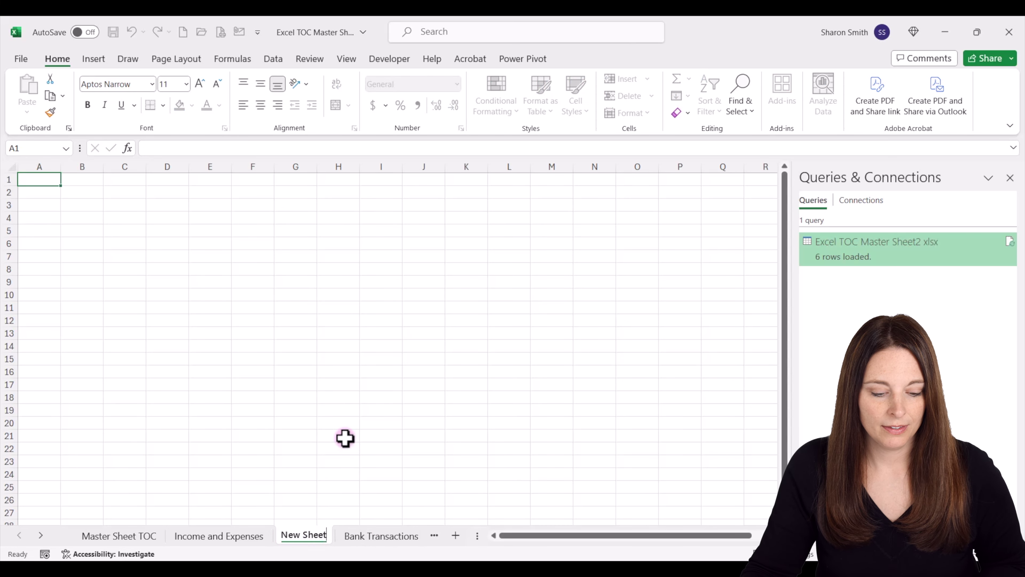
key("Return")
Return to the Master Sheet TOC sheet and save the workbook
left_click(253, 487)
left_click(130, 534)
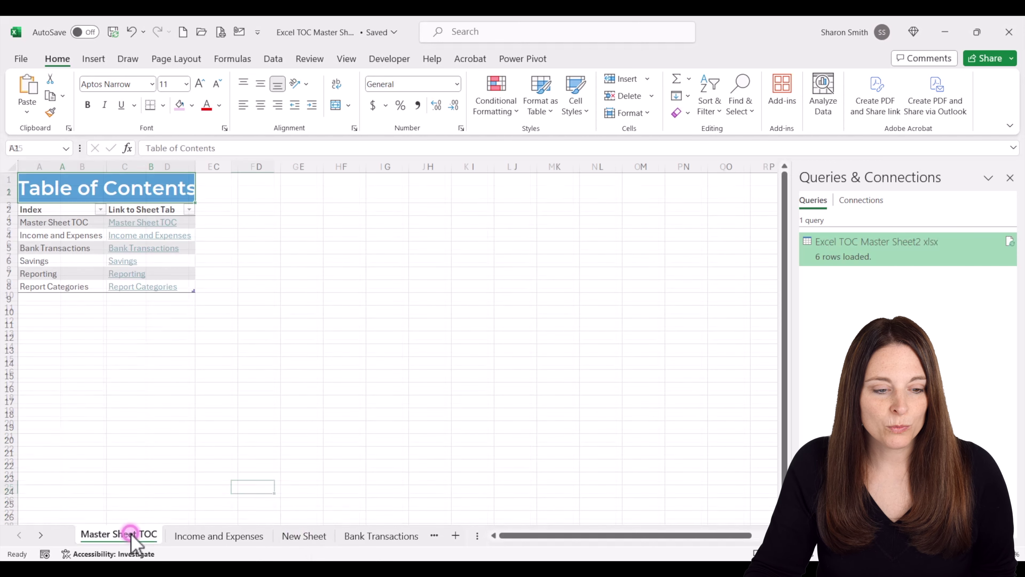
left_click(115, 32)
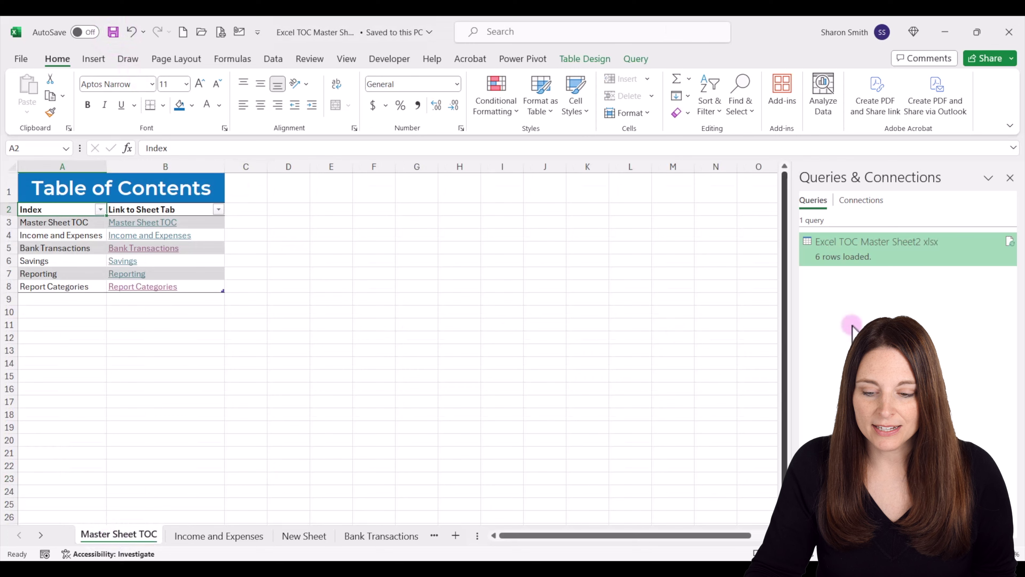
Filter the sheet-list query's Kind column to 'Sheet' only, then close and load it to the workbook
left_click(877, 257)
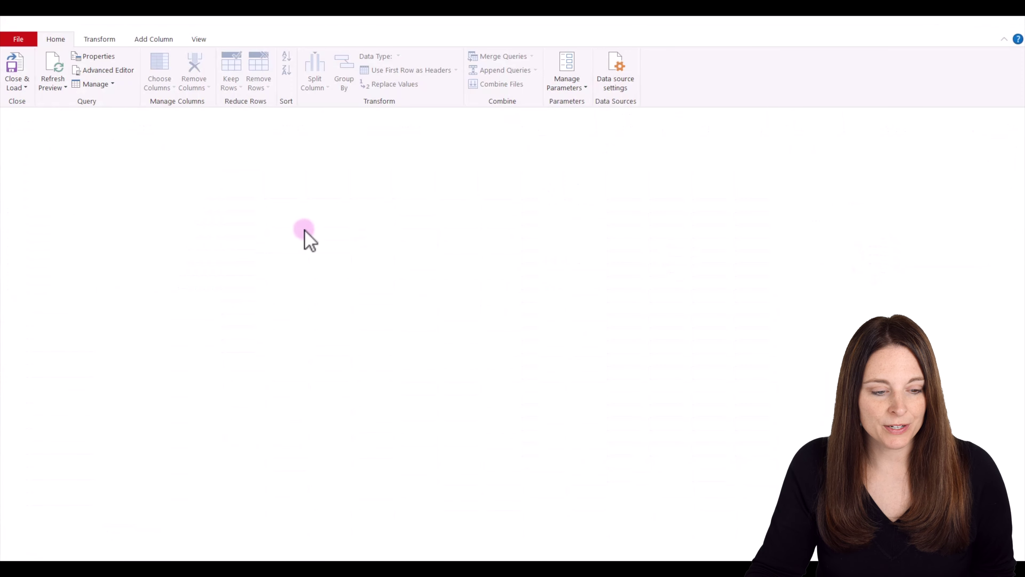
left_click(57, 67)
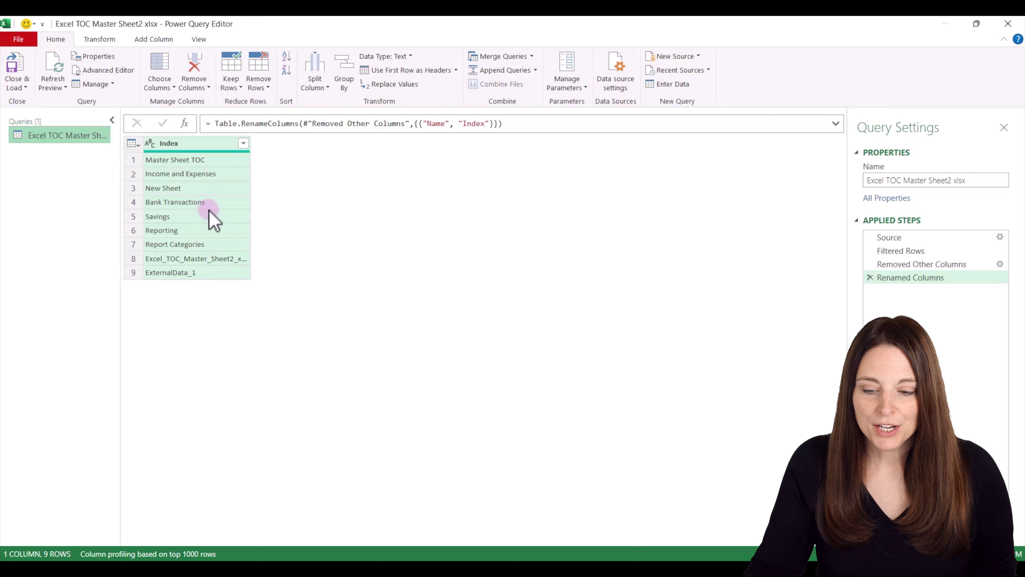
left_click(913, 251)
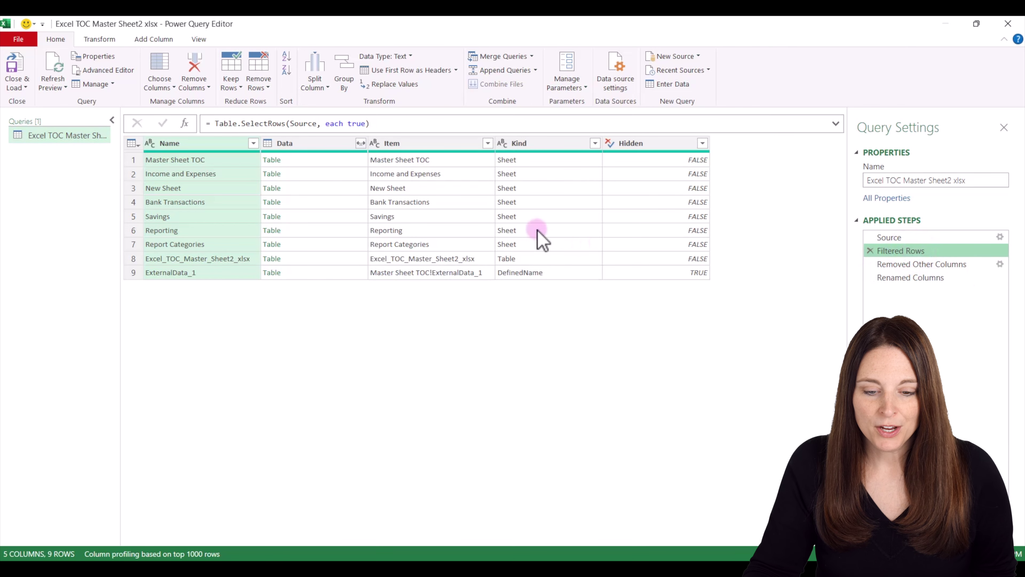
left_click(595, 143)
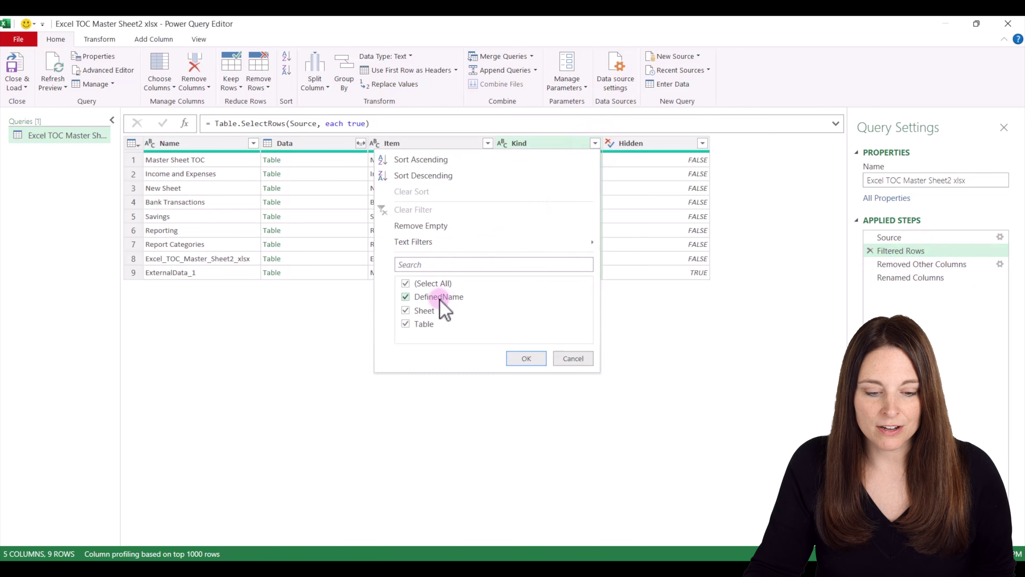
left_click(406, 284)
left_click(406, 310)
left_click(527, 358)
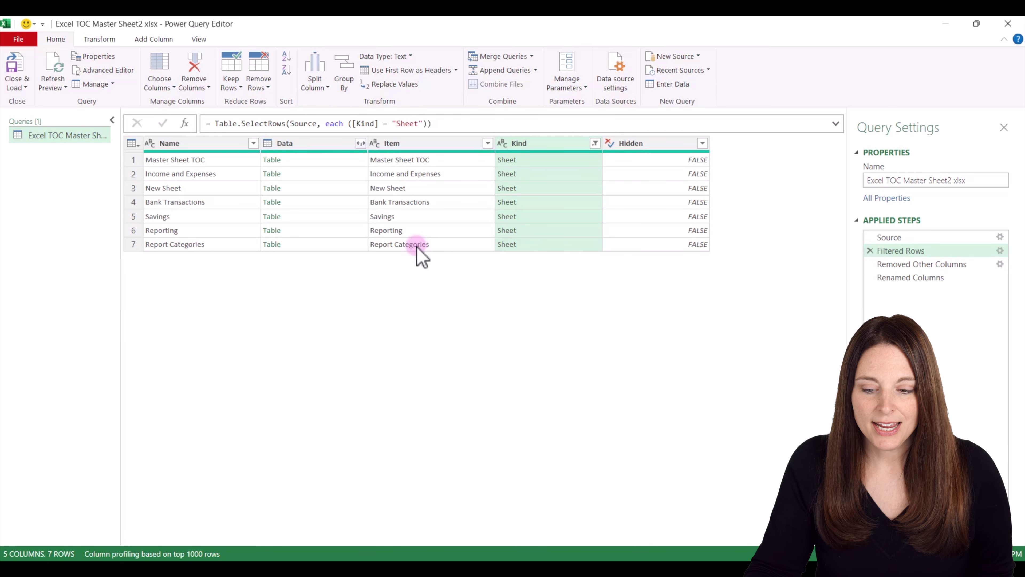
left_click(894, 278)
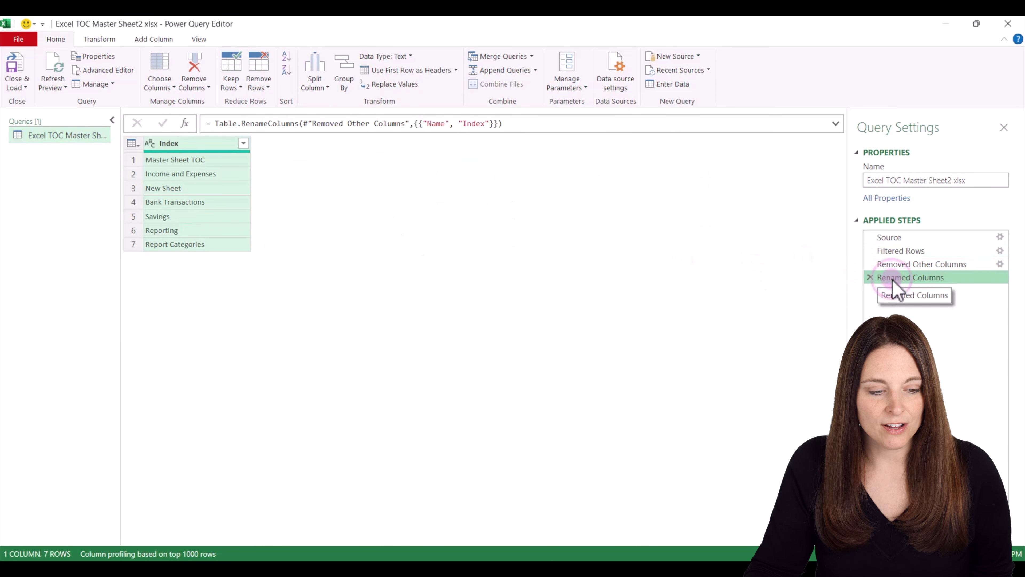
left_click(17, 67)
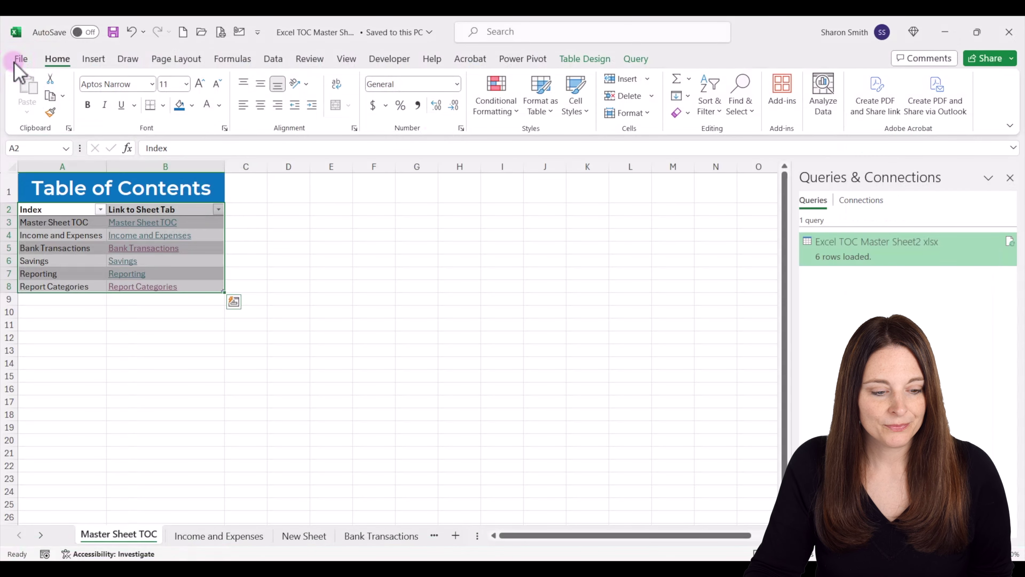
Check that New Sheet is listed in the refreshed Table of Contents, then delete New Sheet and save
left_click(70, 323)
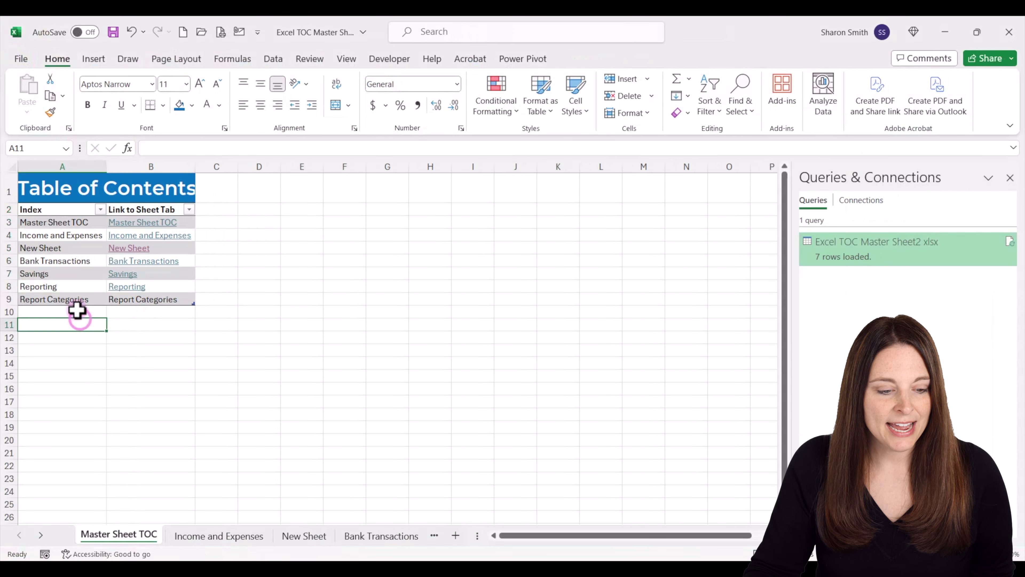
left_click(53, 243)
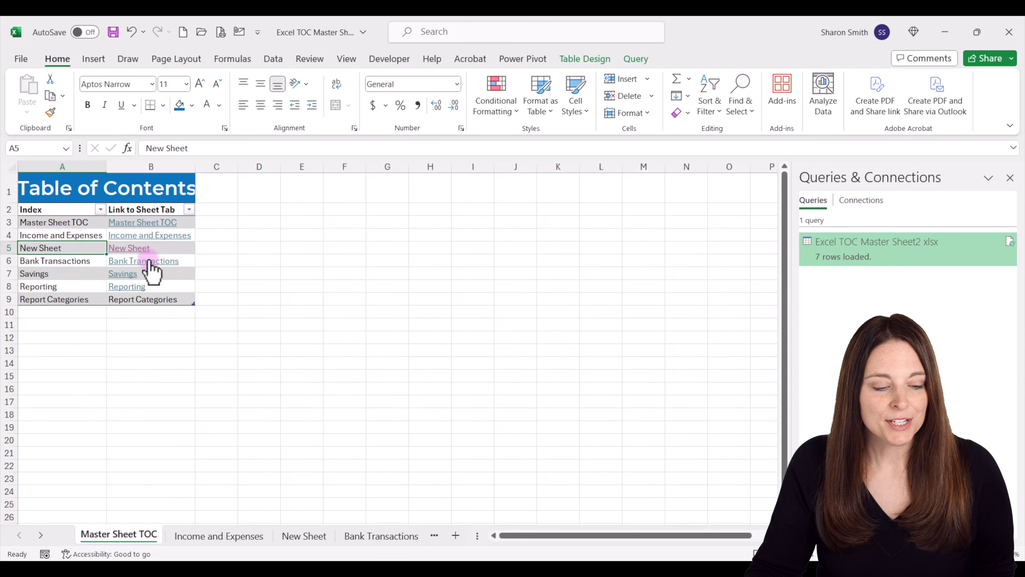
left_click(307, 537)
right_click(308, 538)
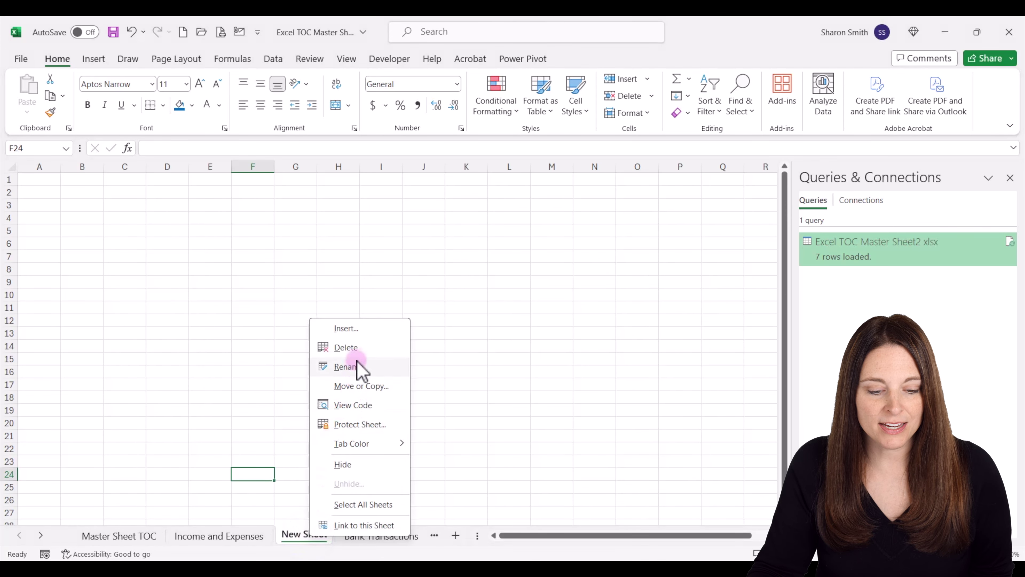
left_click(346, 348)
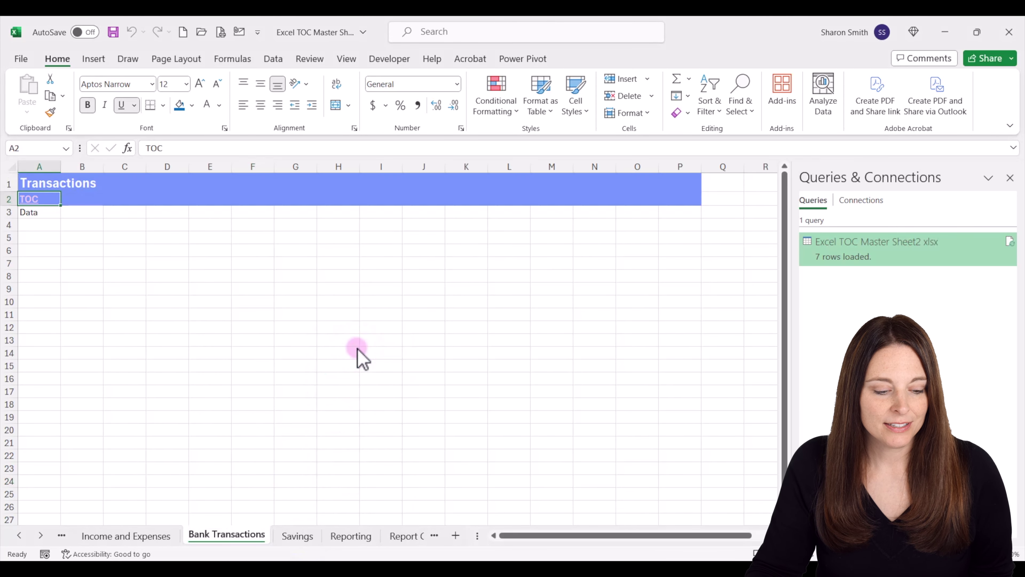
left_click(20, 534)
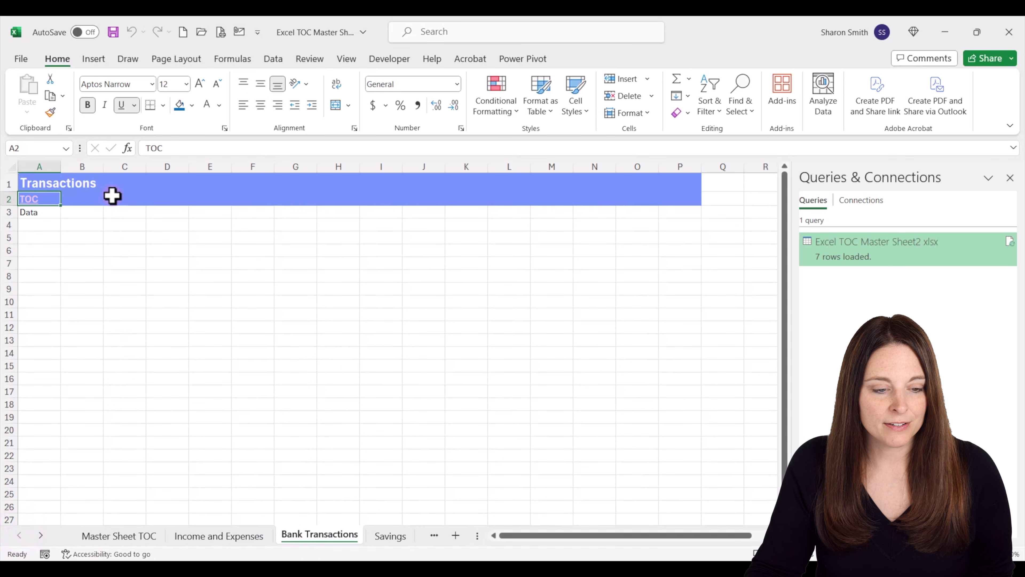
left_click(112, 32)
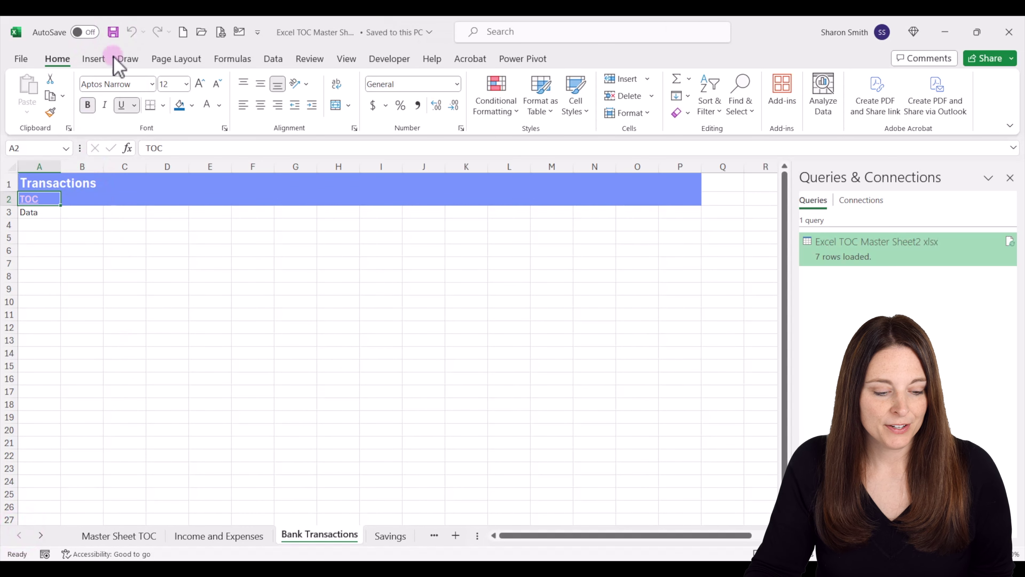
Run Refresh All on the Master Sheet TOC so New Sheet disappears and six sheets remain
left_click(105, 537)
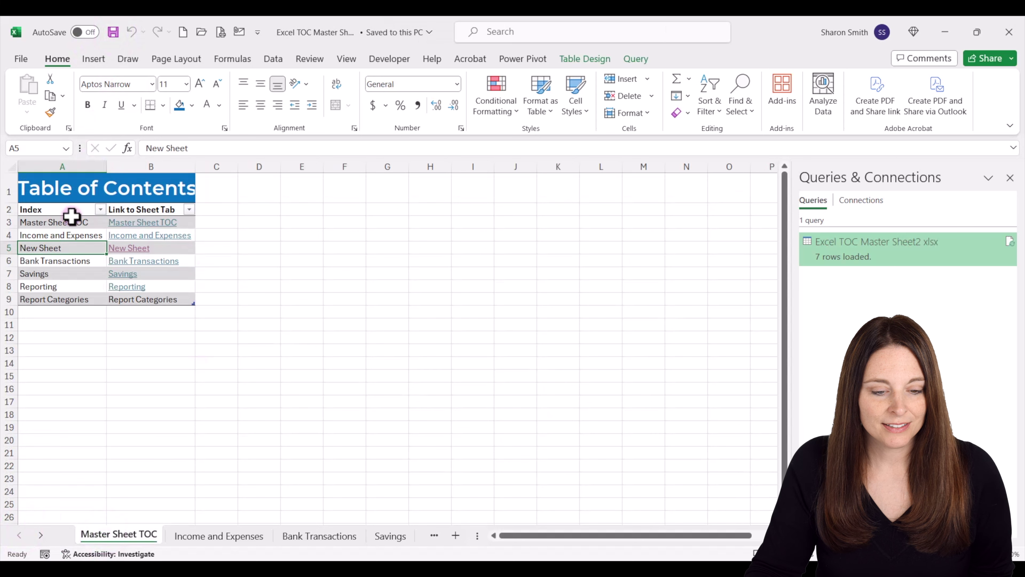
left_click(273, 59)
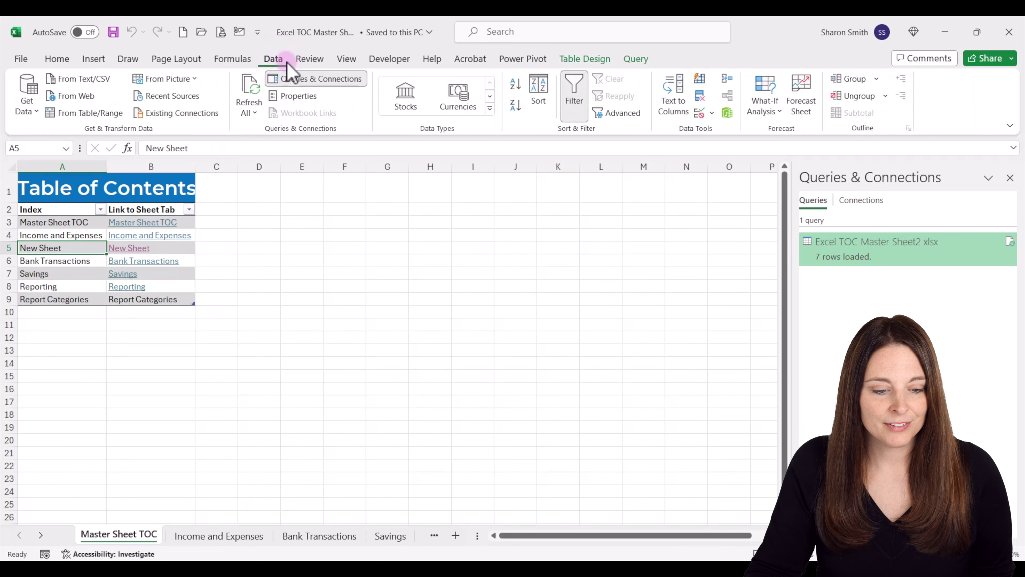
left_click(253, 87)
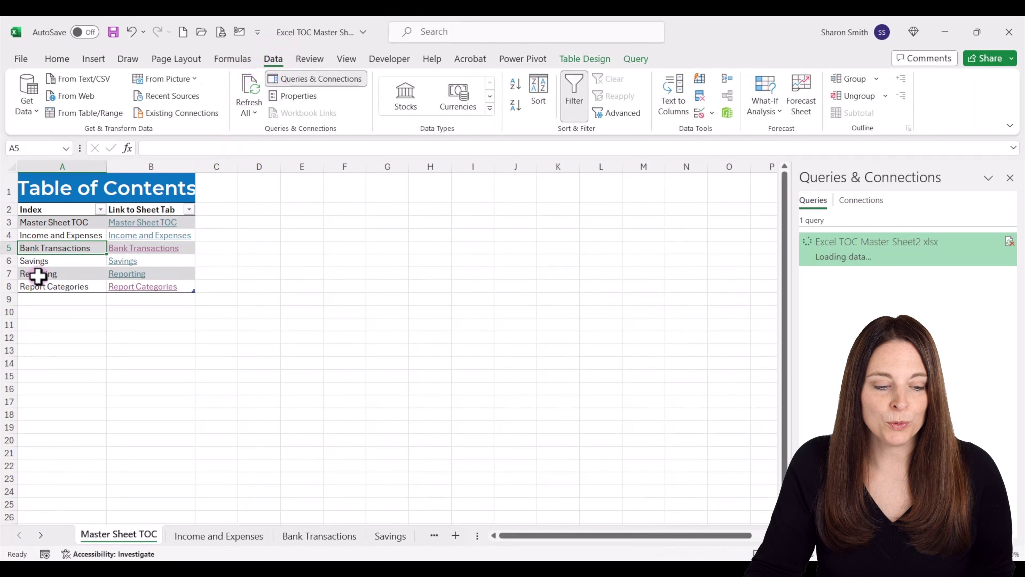